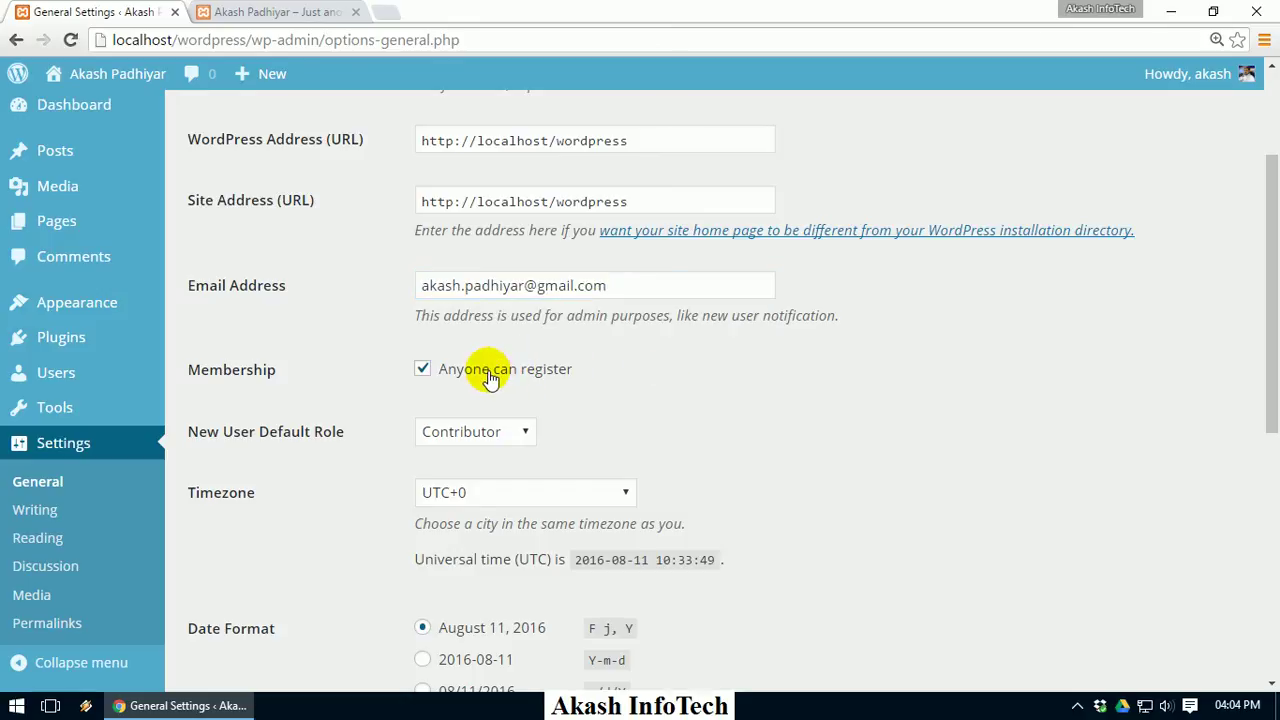
Review the General settings: membership, new user default role, timezone, date and time formats, and the available site languages
click(490, 378)
click(490, 378)
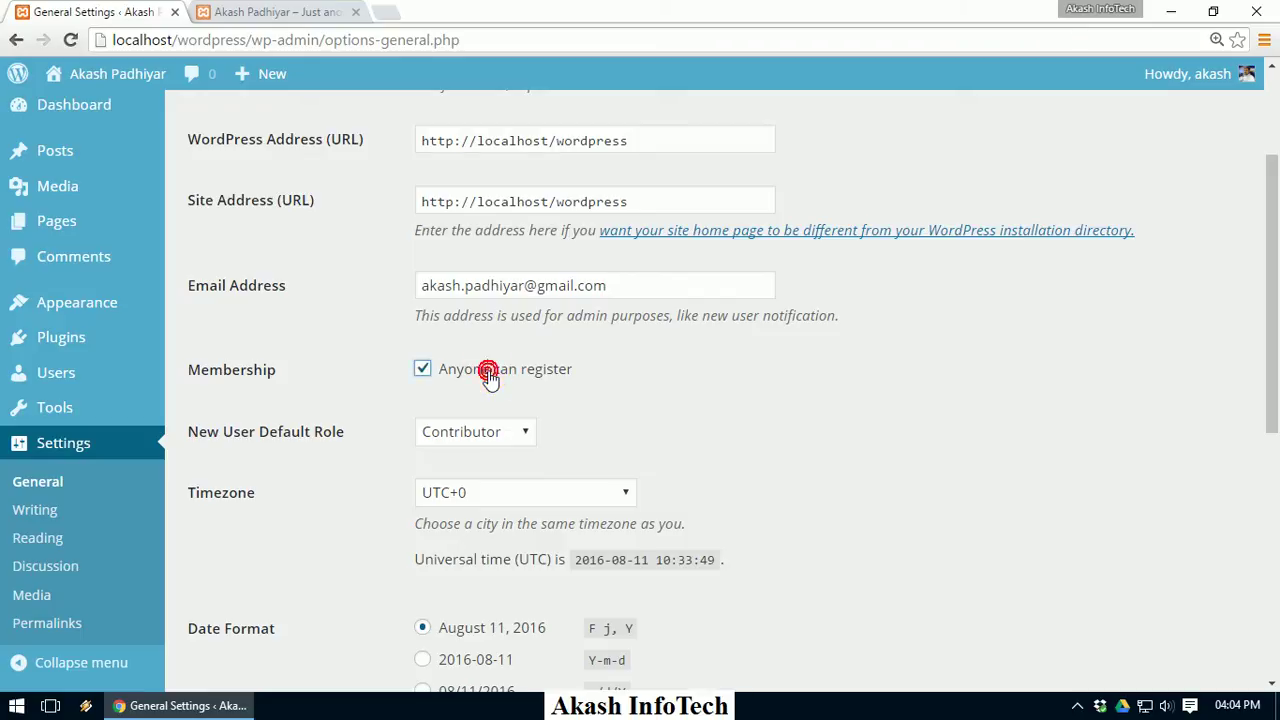
click(491, 432)
click(491, 430)
scroll(535, 383, down, 2)
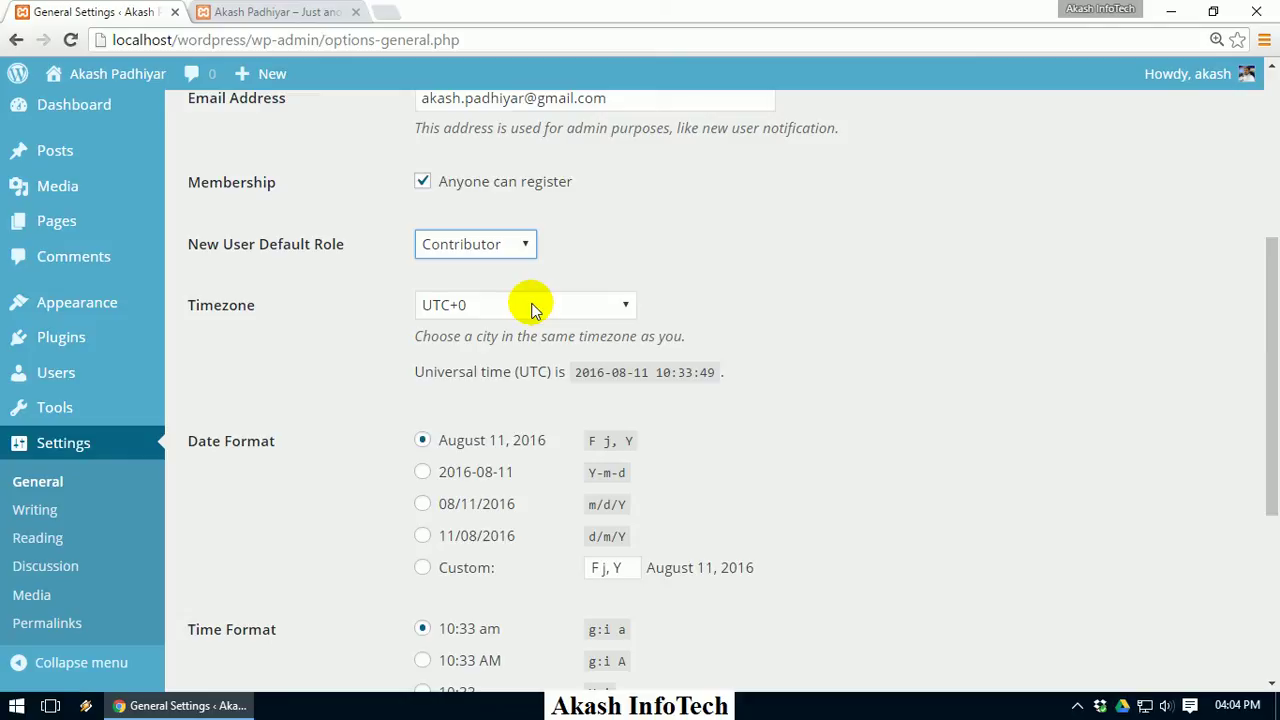
scroll(531, 308, down, 1)
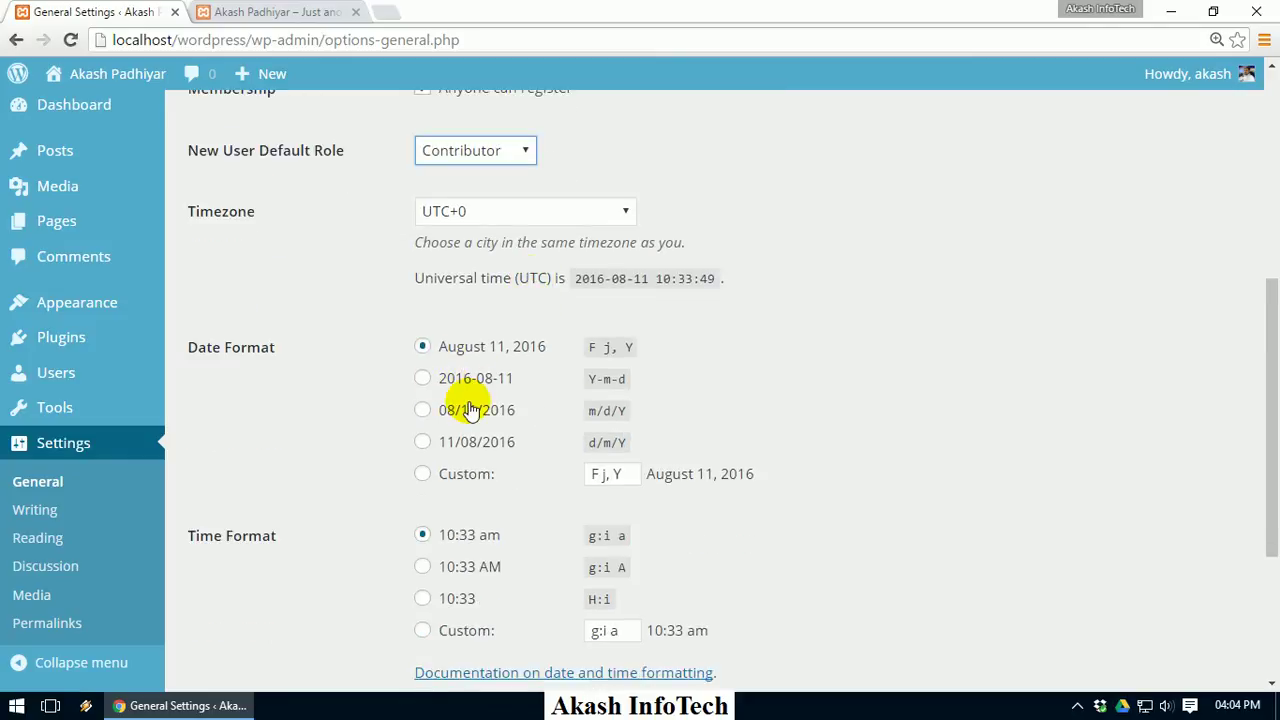
scroll(502, 355, down, 2)
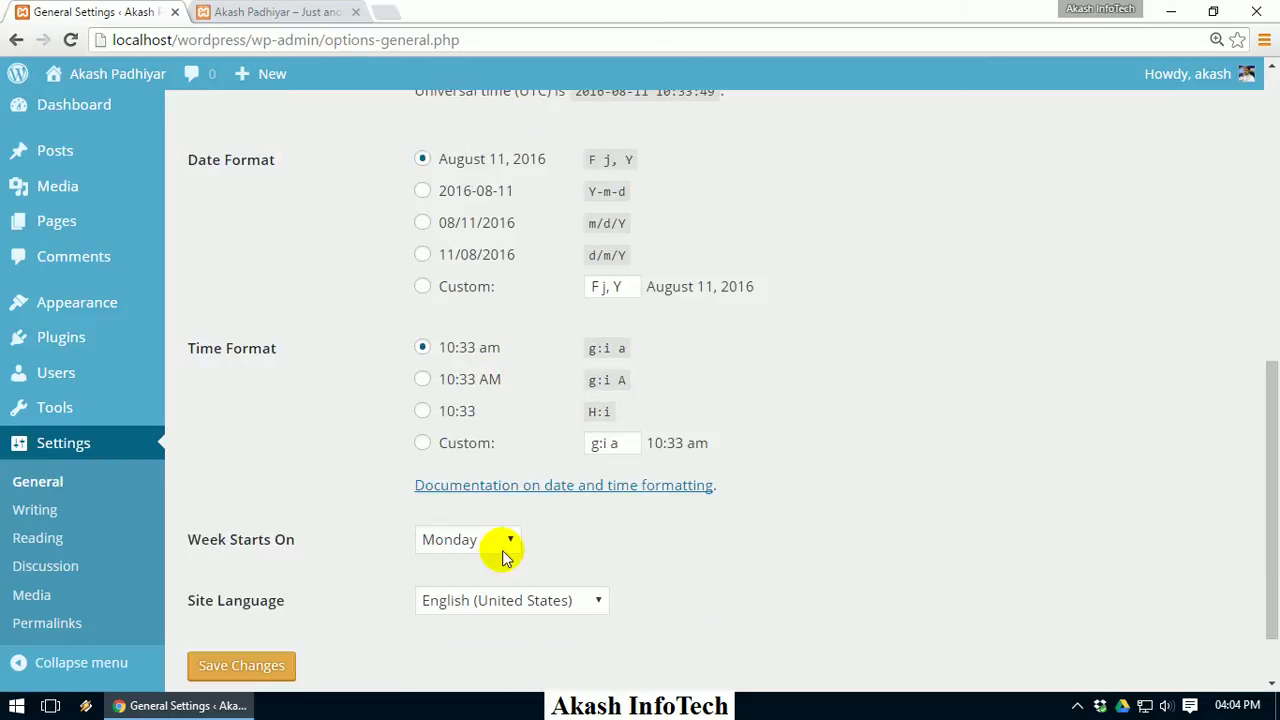
click(490, 602)
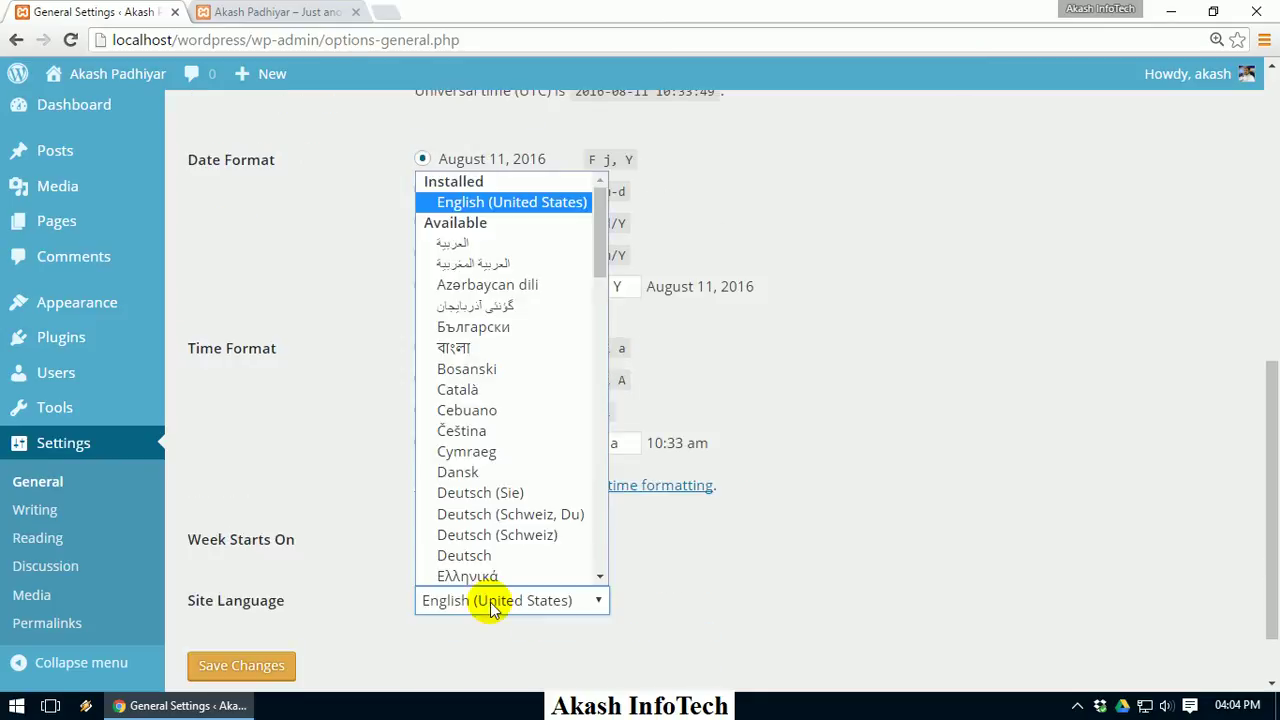
click(490, 602)
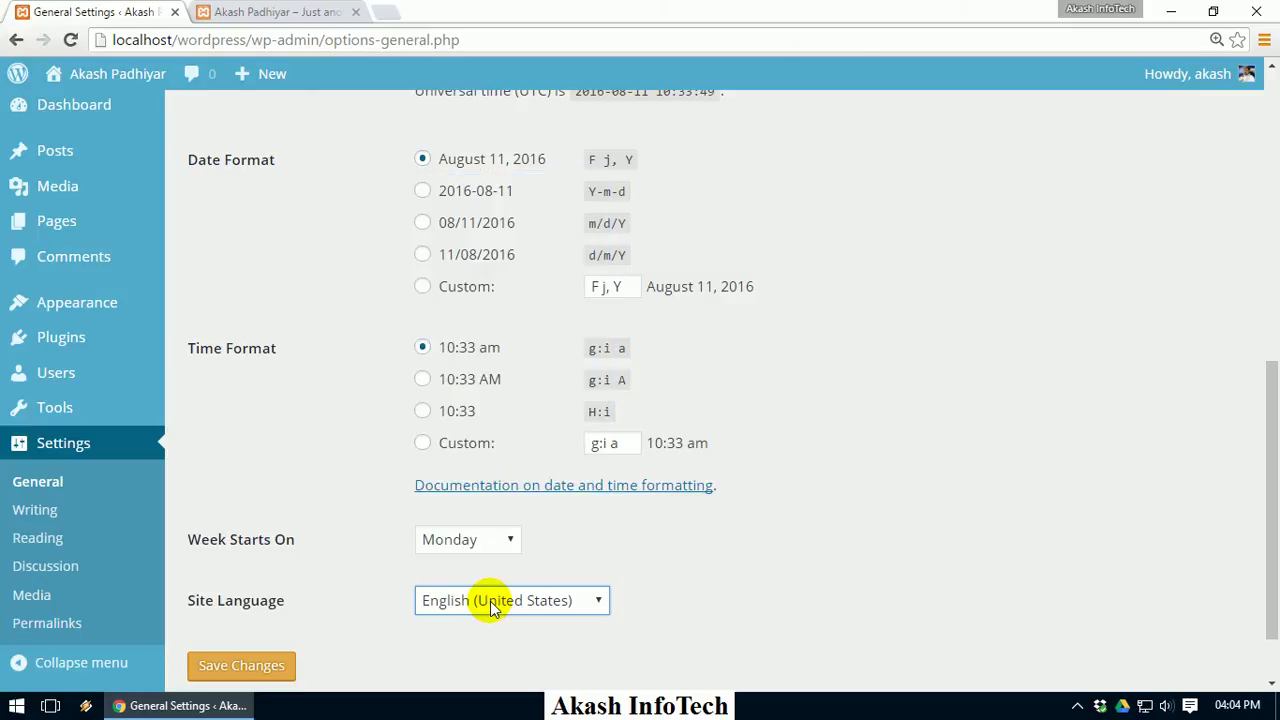
Examine the Writing settings, including the choices for default post category and format and the post-via-email options
click(50, 512)
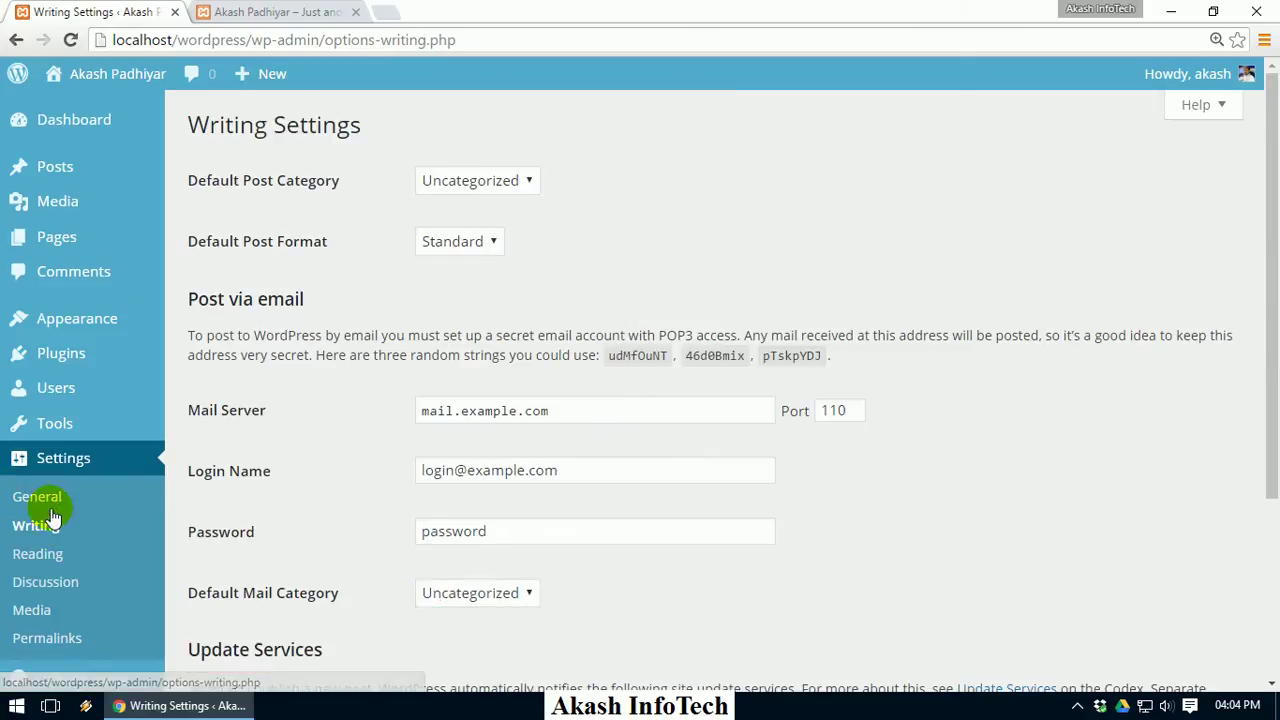
click(508, 185)
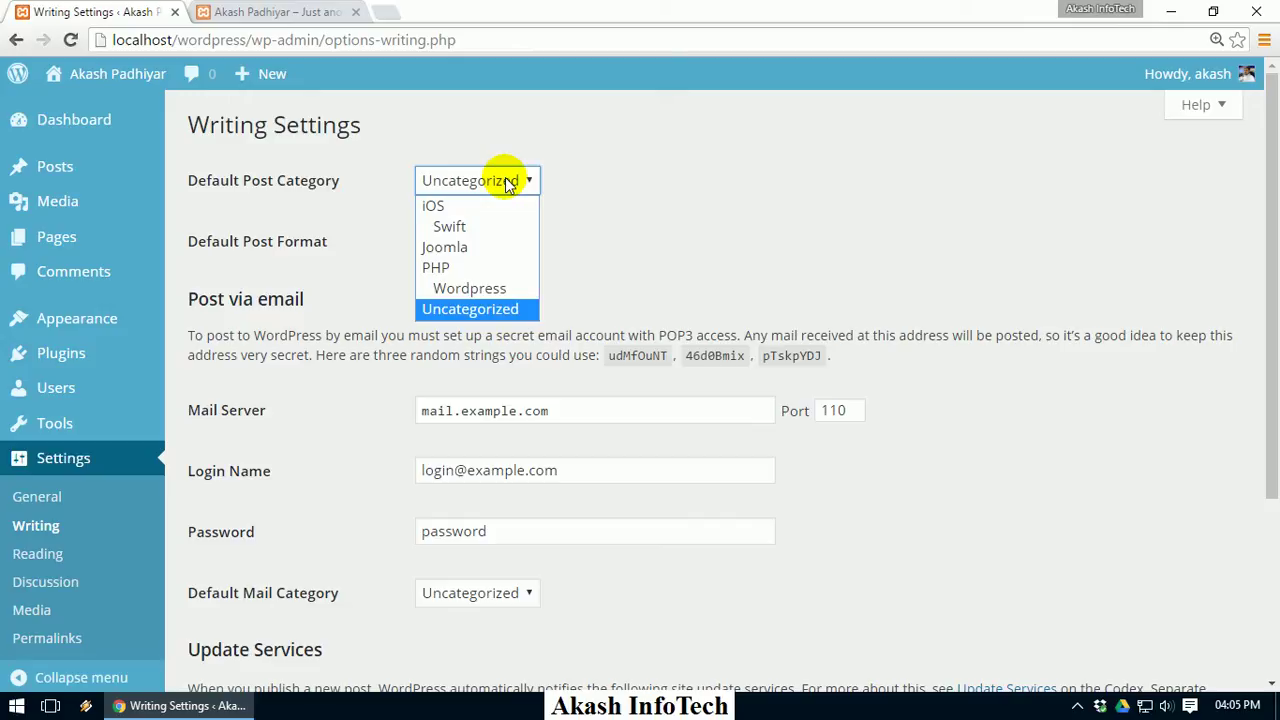
click(508, 185)
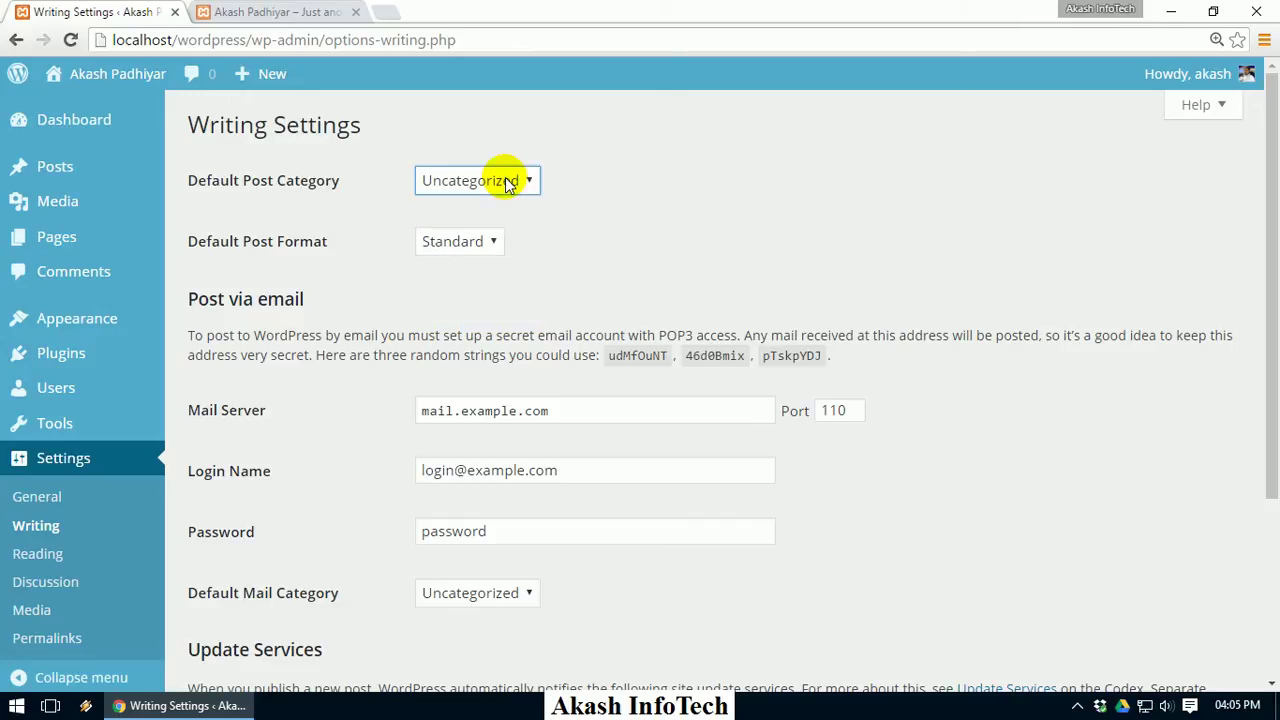
click(485, 250)
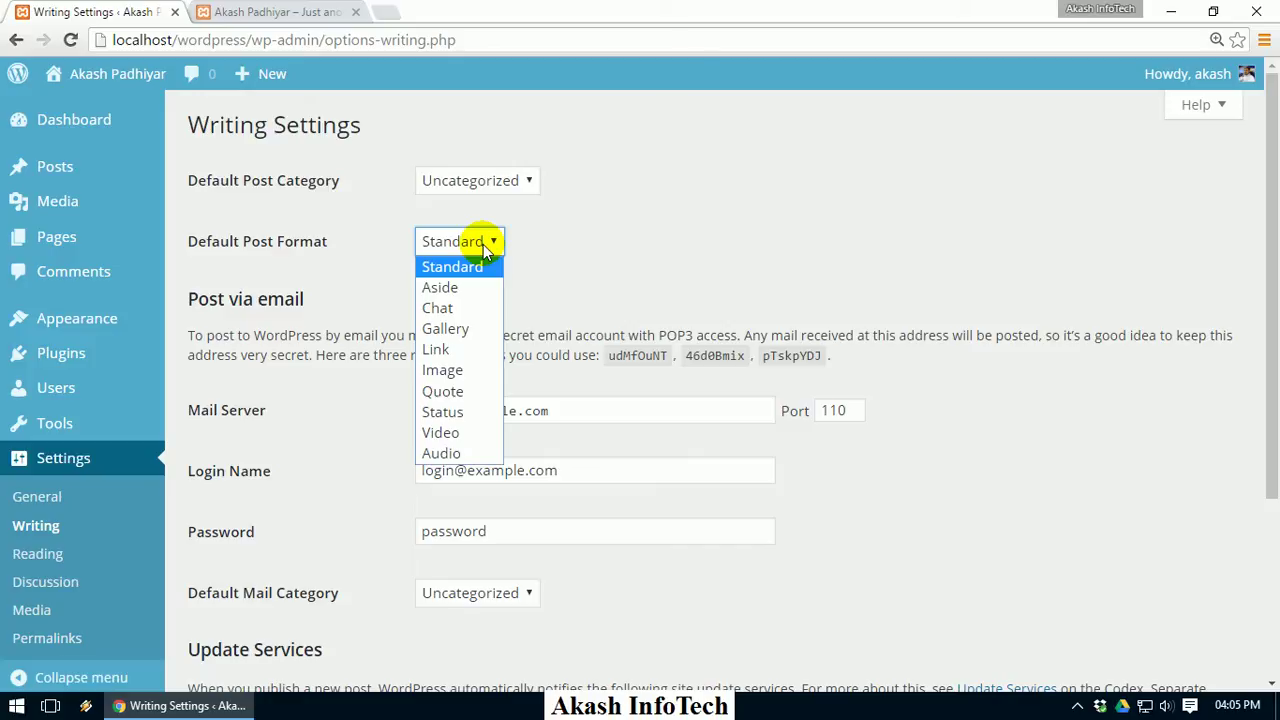
click(485, 245)
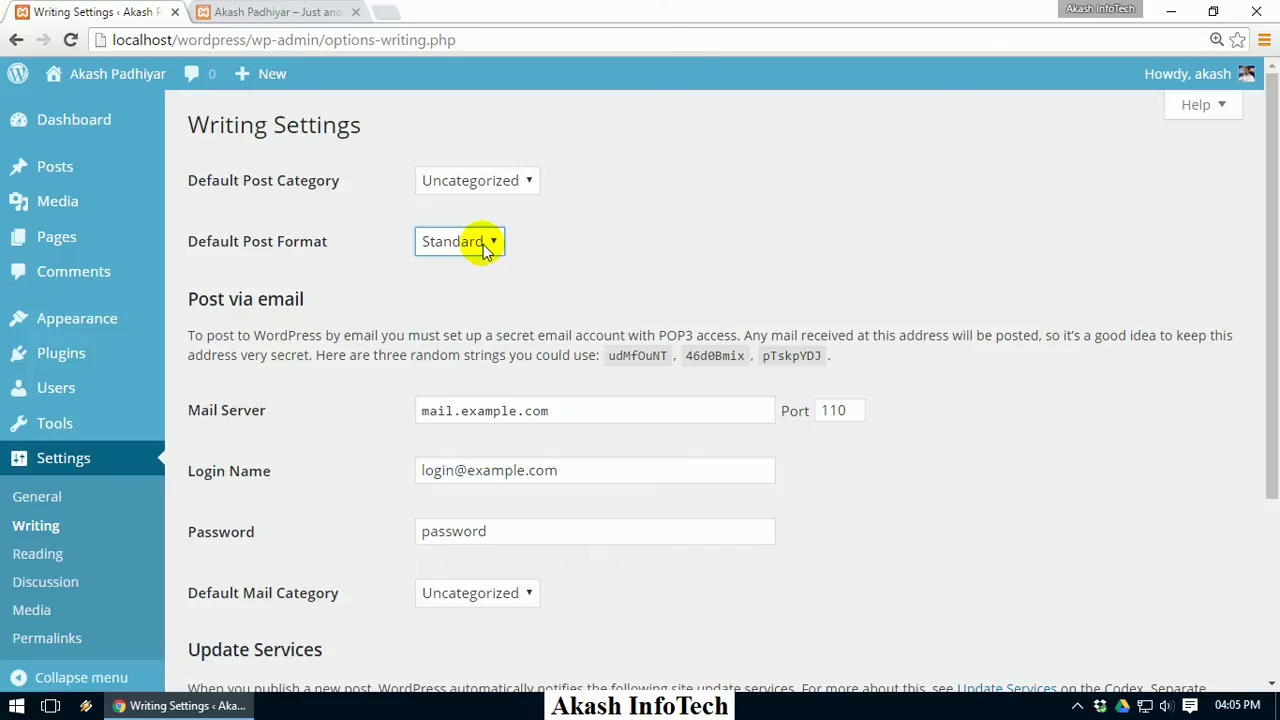
scroll(482, 248, down, 2)
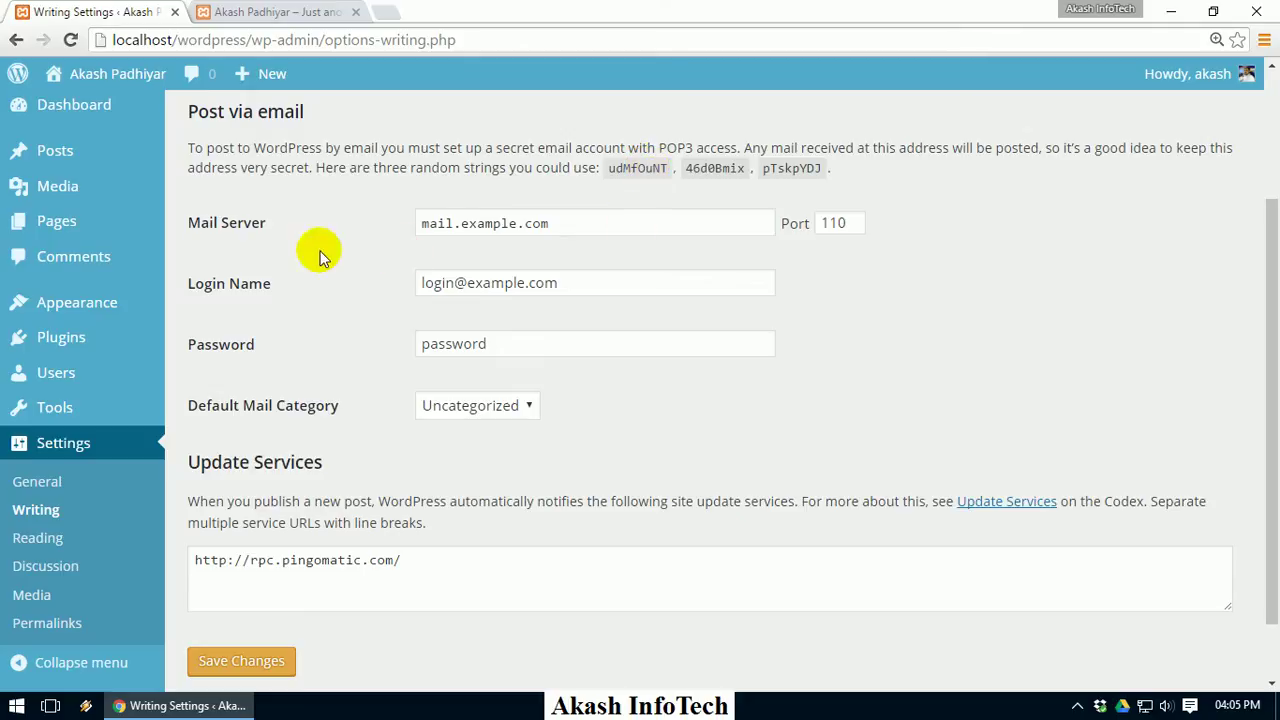
Review the Reading settings, comparing the static front page option with the live site's home page
click(50, 540)
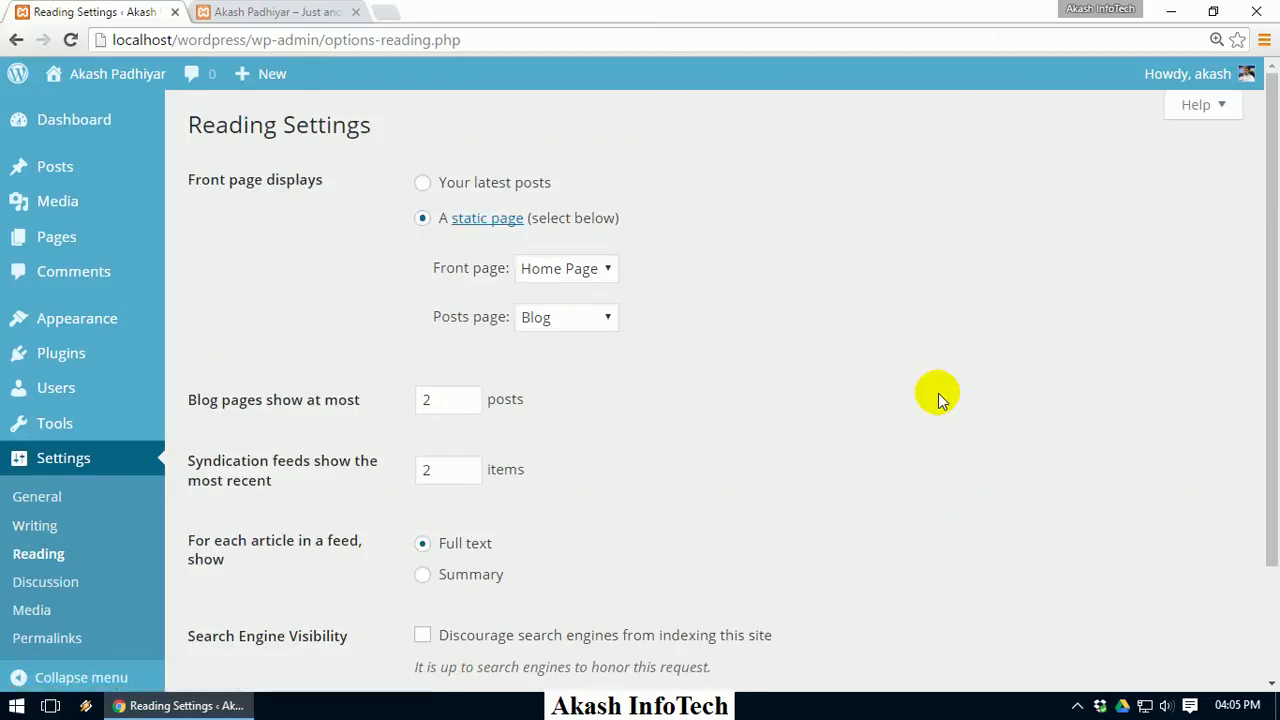
click(279, 10)
click(634, 252)
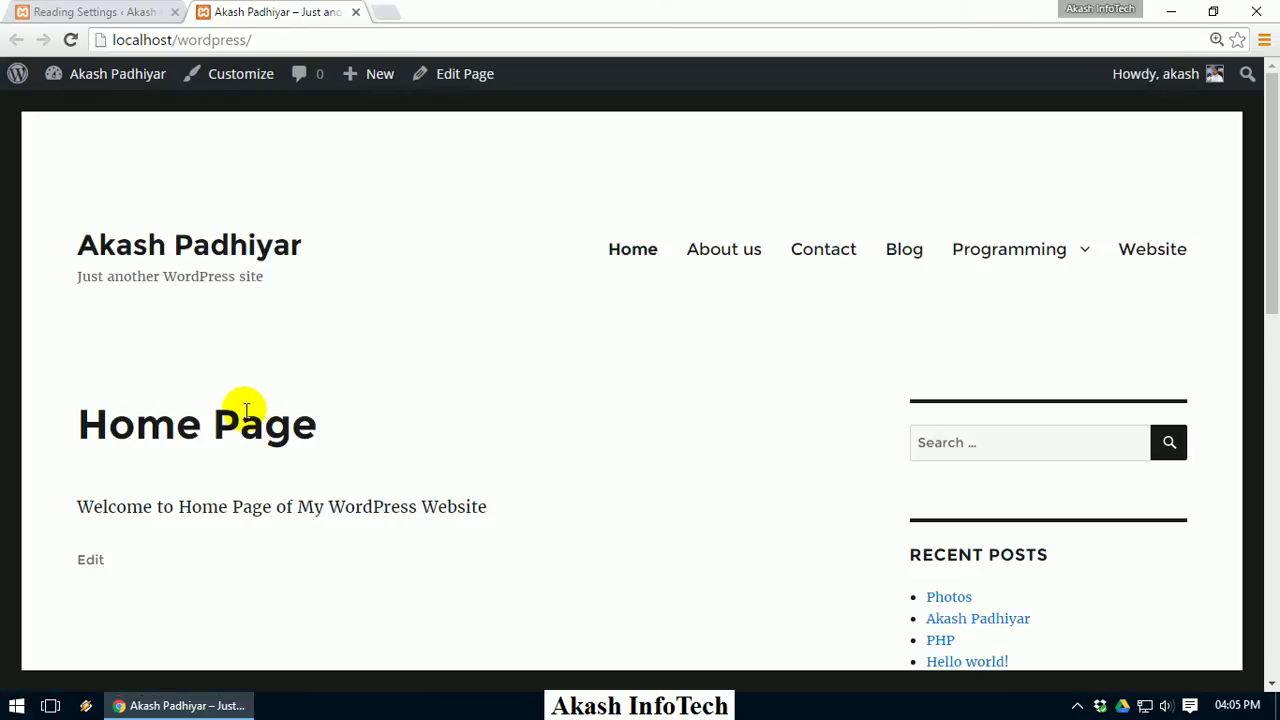
click(150, 11)
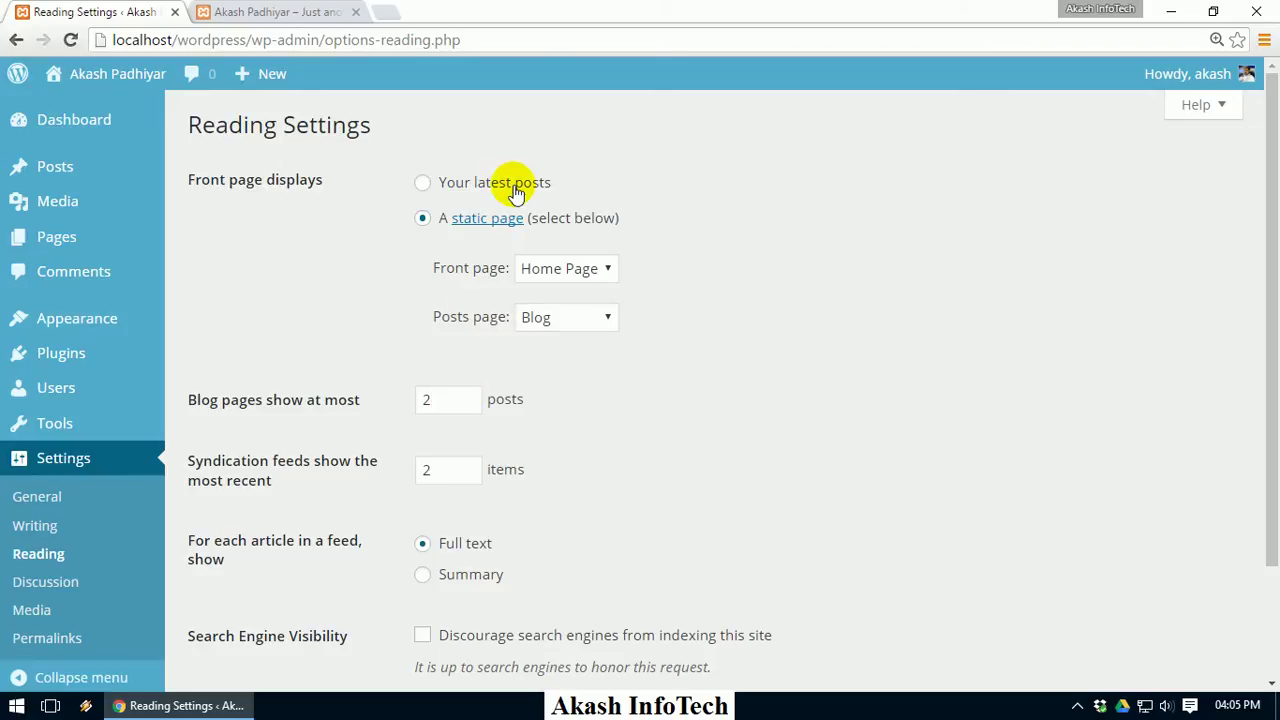
scroll(468, 490, down, 2)
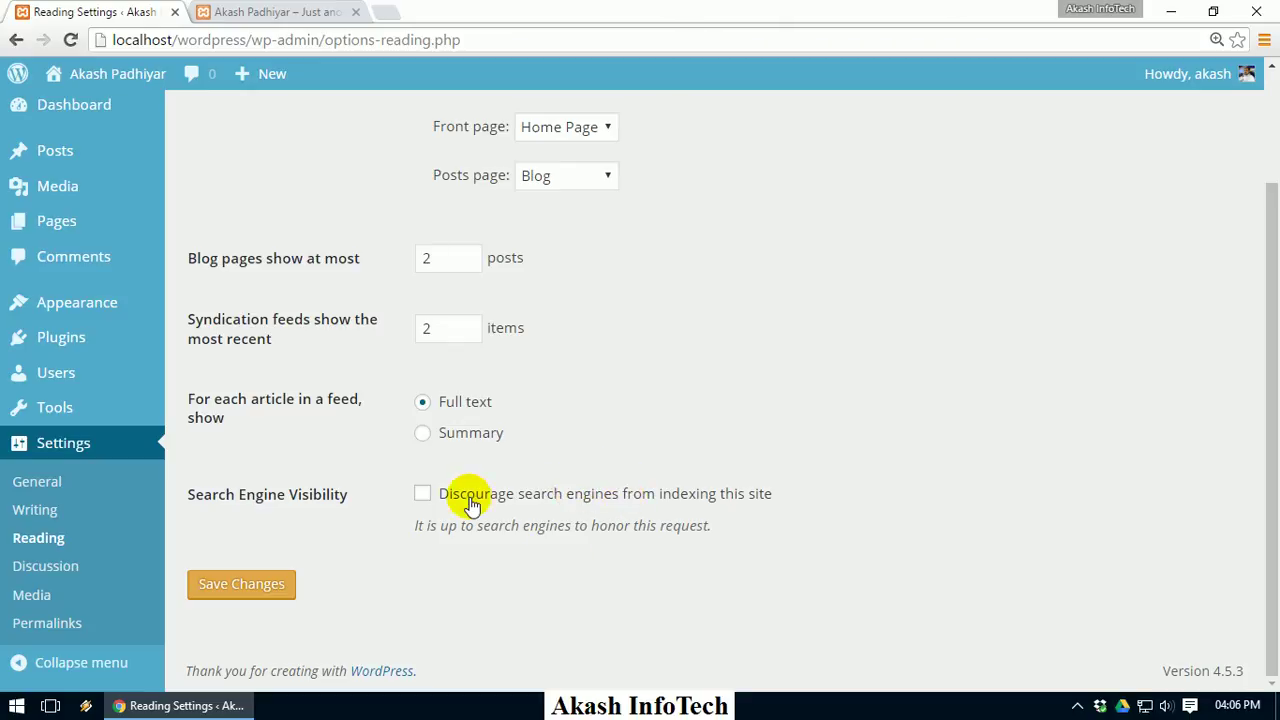
Look through the Discussion settings for comments and the Media settings for image sizes and uploads
click(75, 568)
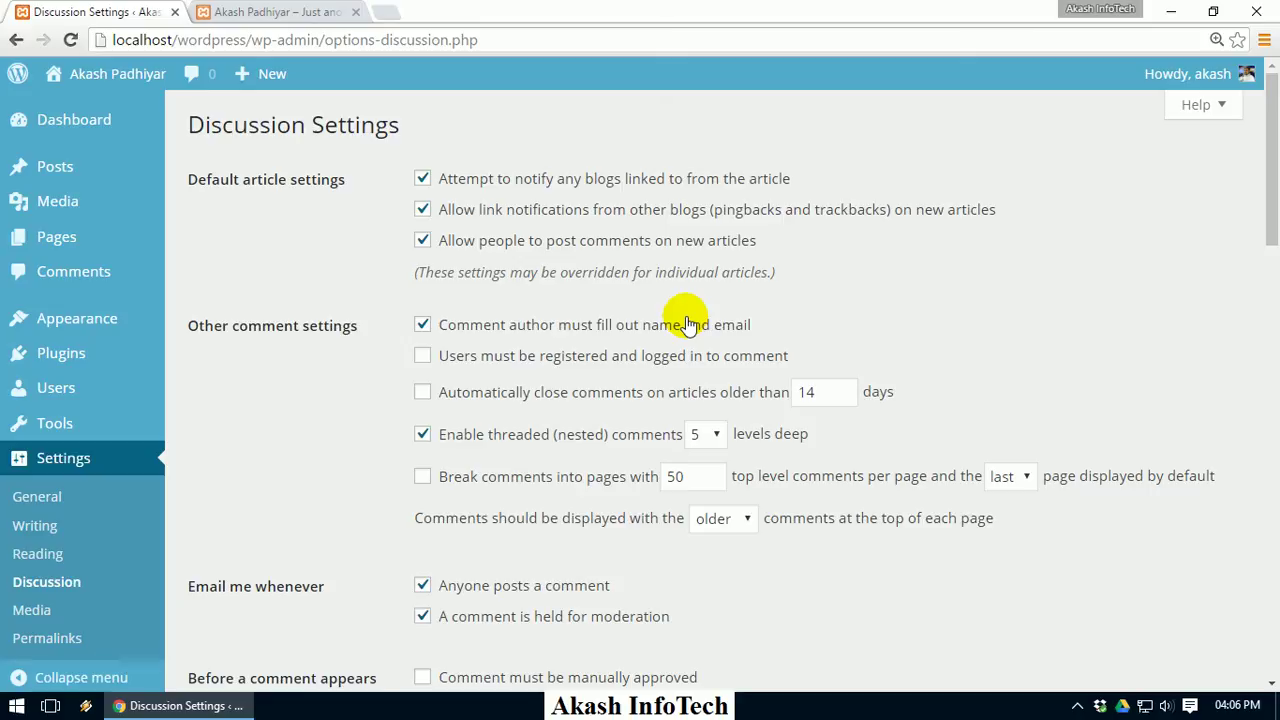
scroll(674, 409, down, 4)
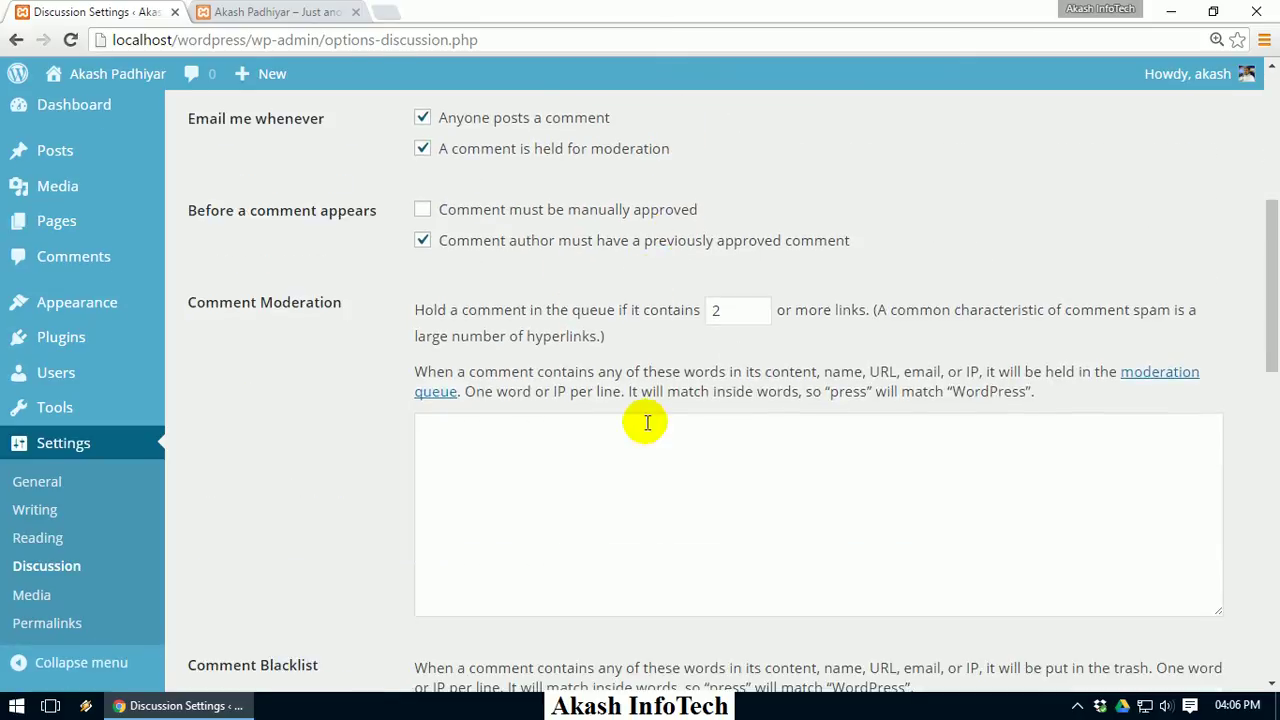
click(35, 596)
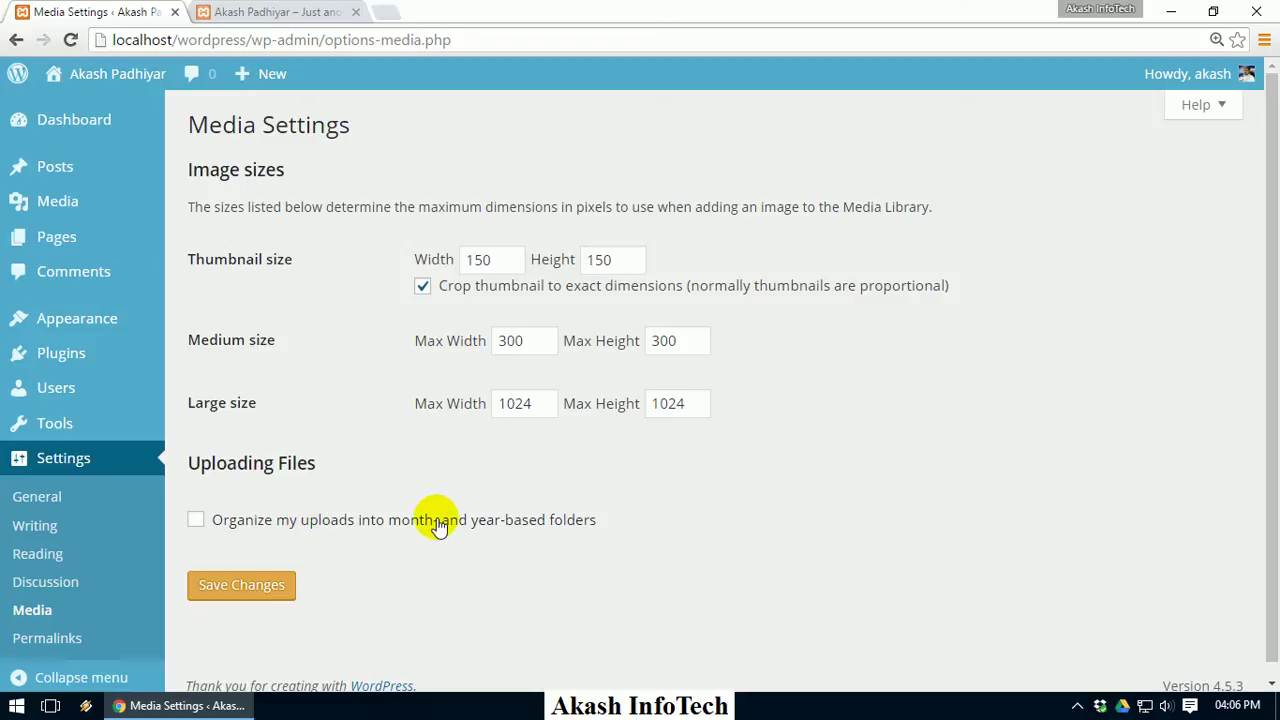
View the Permalink settings and open the PHP post on the live site to examine the date part of its URL
click(72, 636)
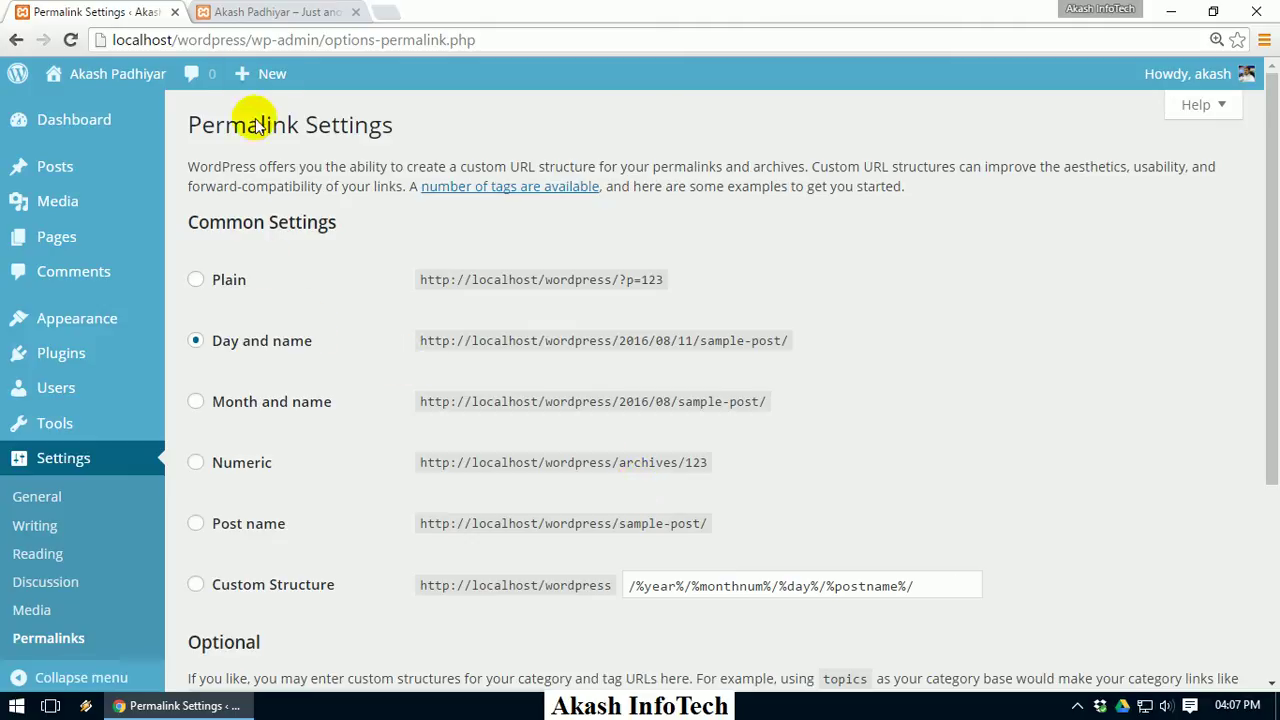
click(268, 10)
mouse_move(1014, 257)
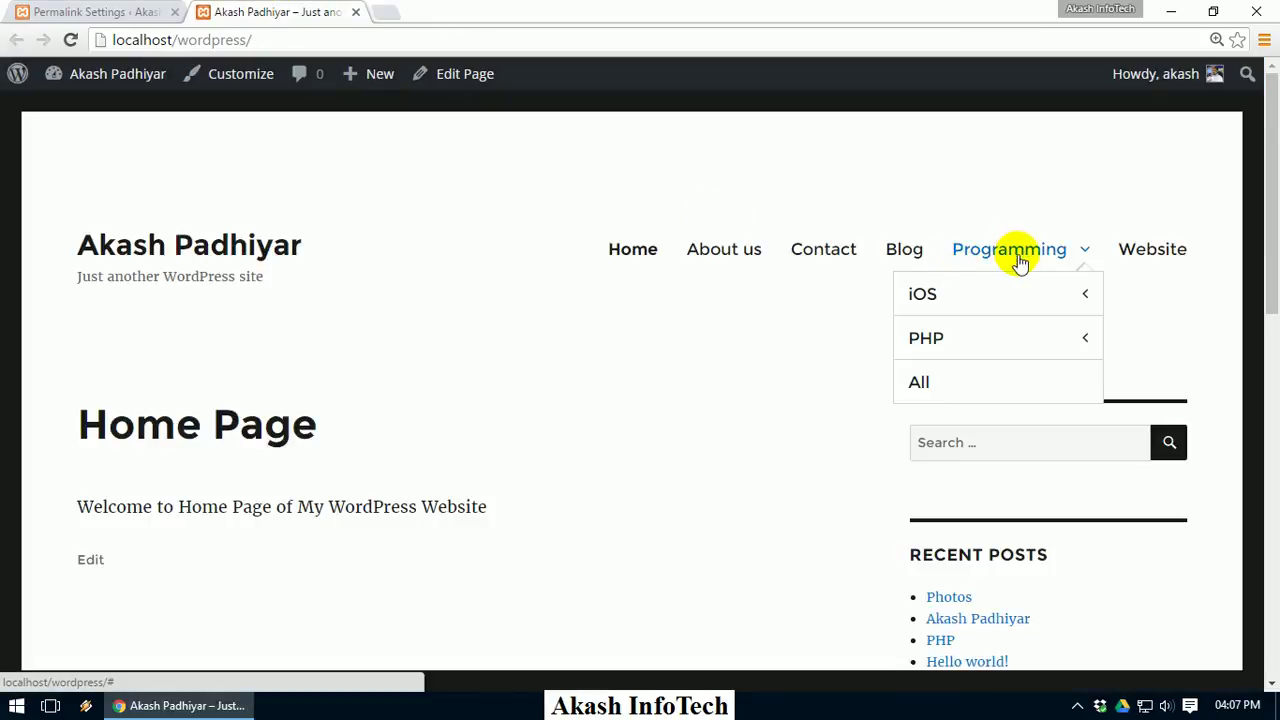
mouse_move(925, 293)
click(947, 343)
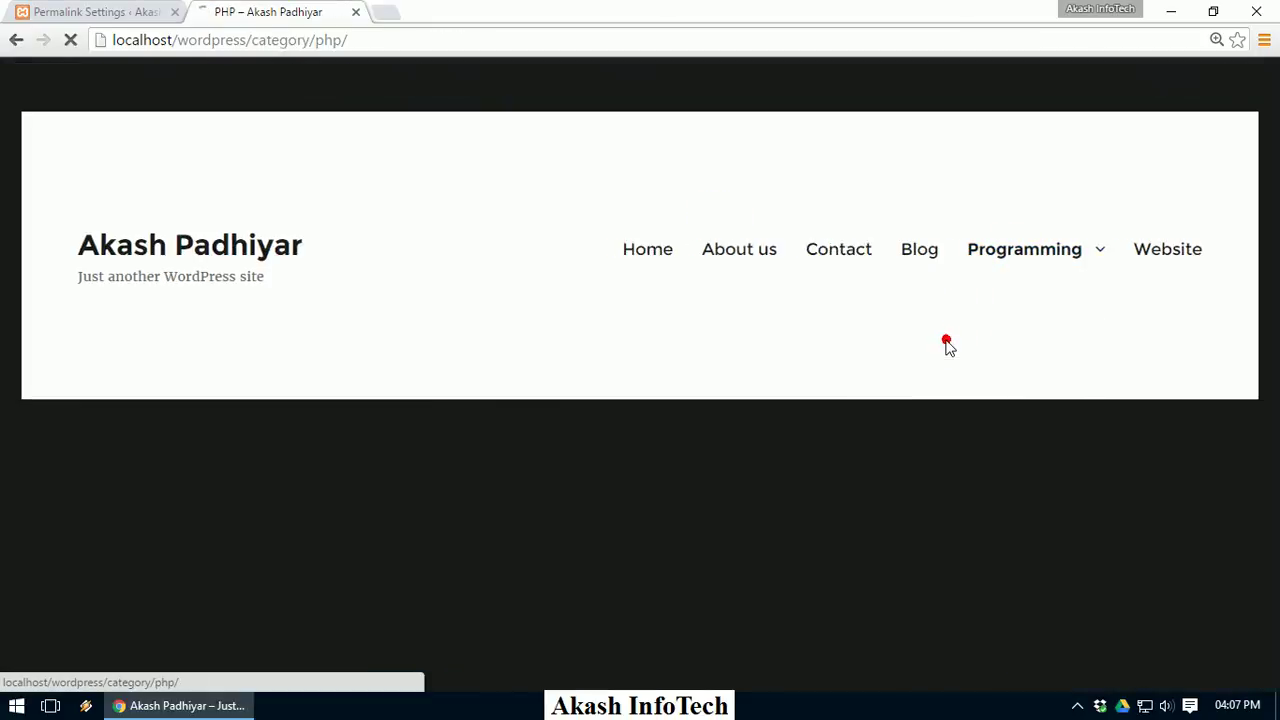
click(158, 543)
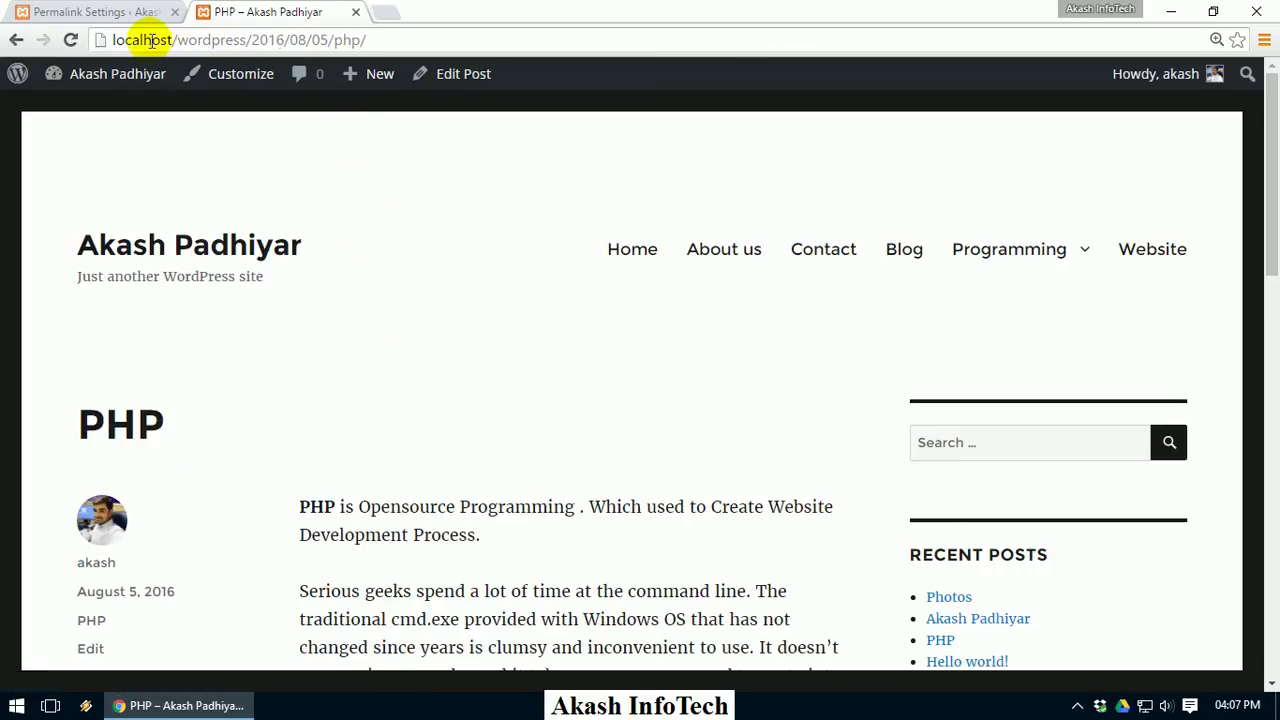
drag(258, 40, 277, 40)
click(304, 35)
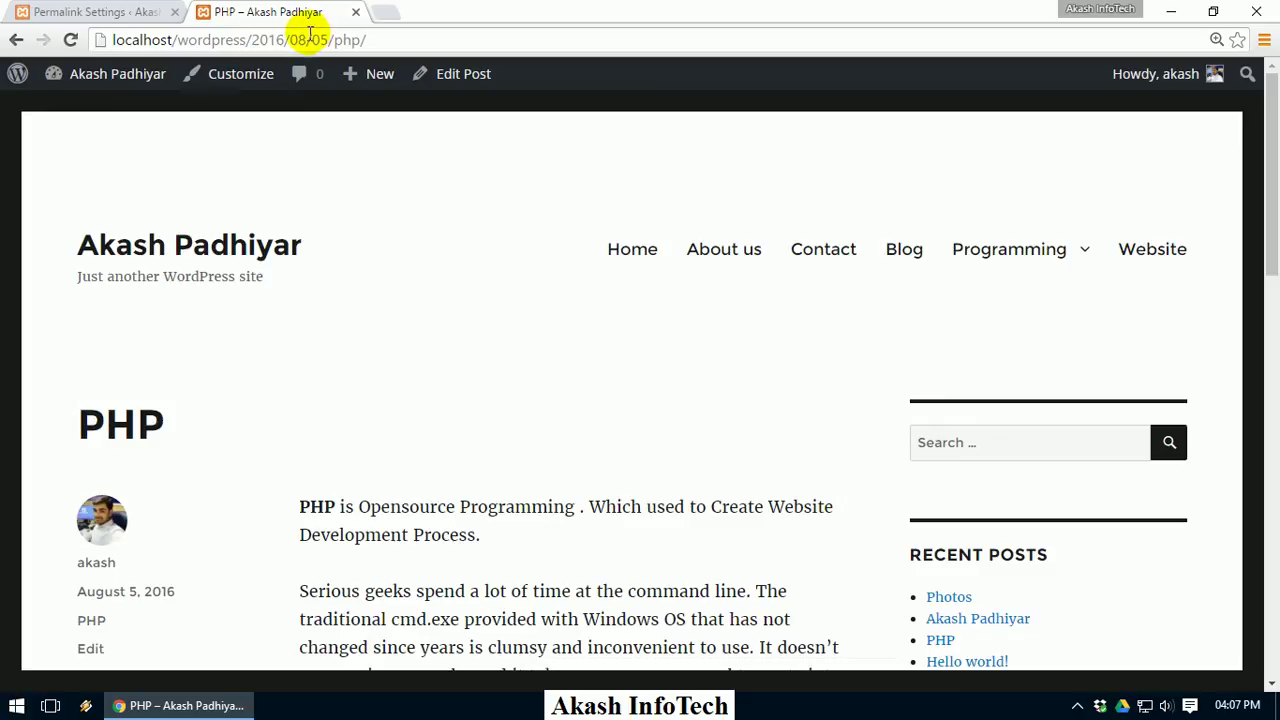
drag(327, 40, 254, 46)
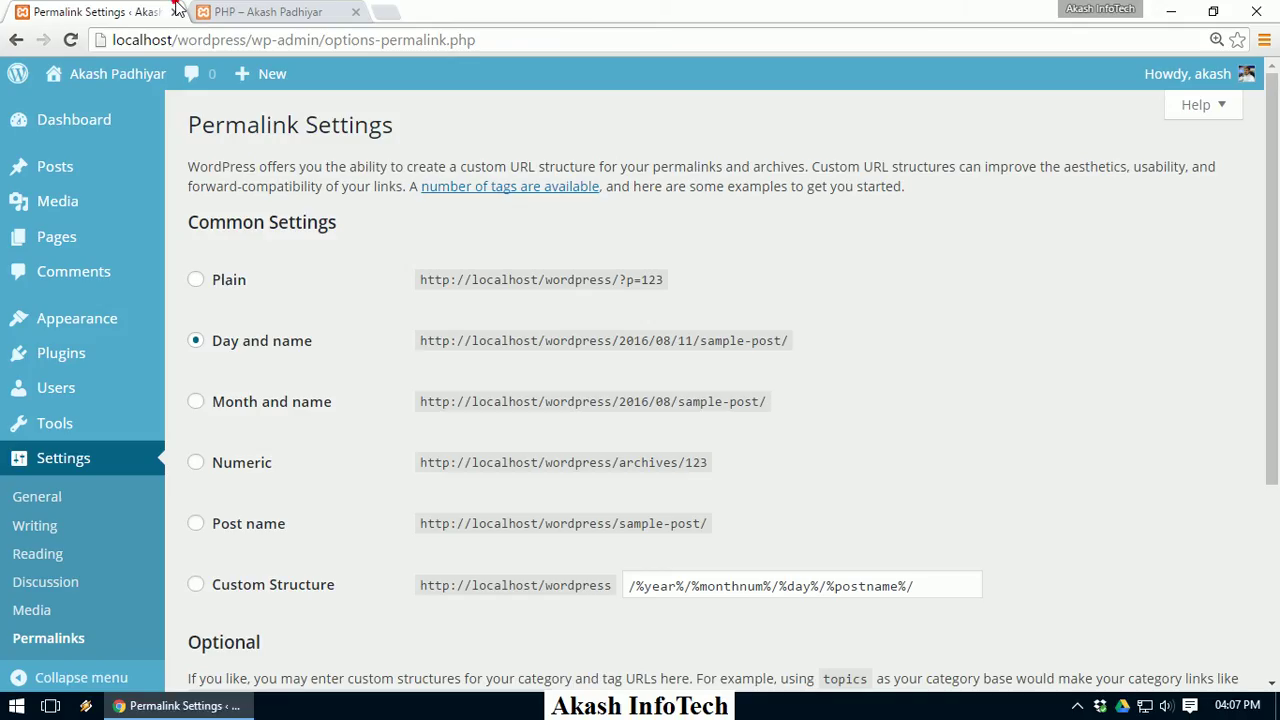
Set the site's permalink structure to Plain and save the changes
click(158, 12)
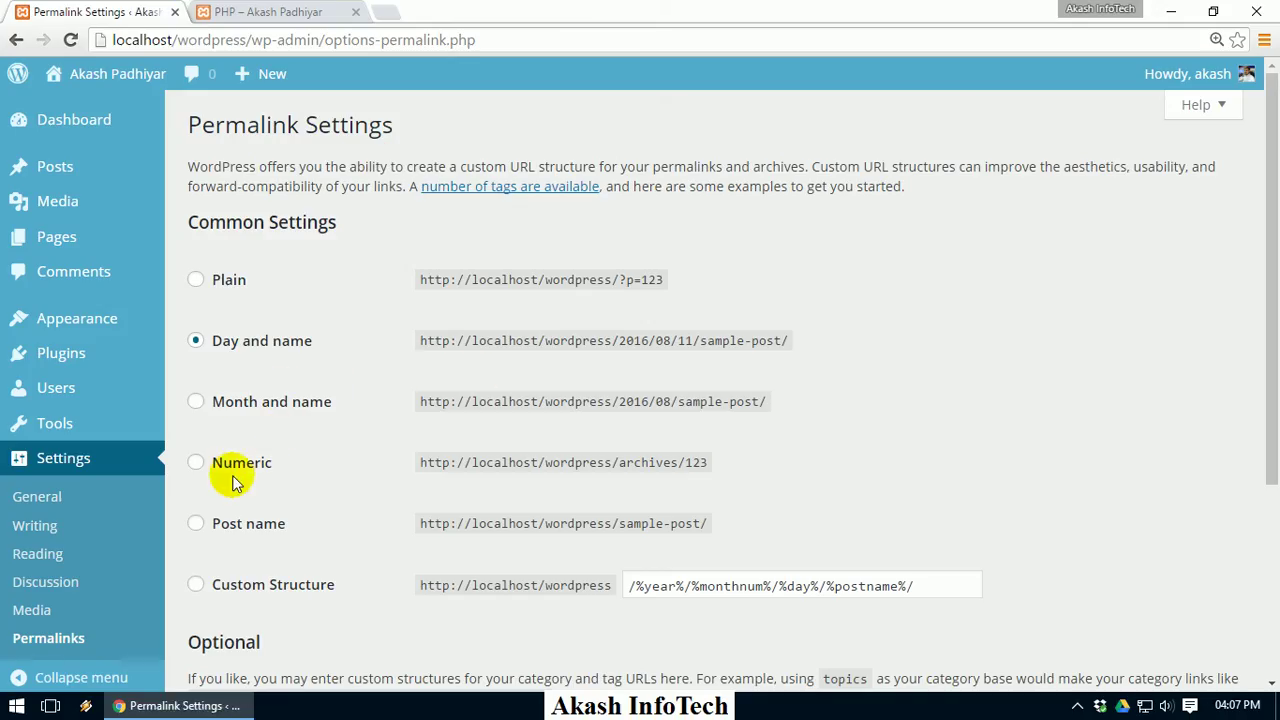
click(224, 281)
scroll(227, 284, down, 3)
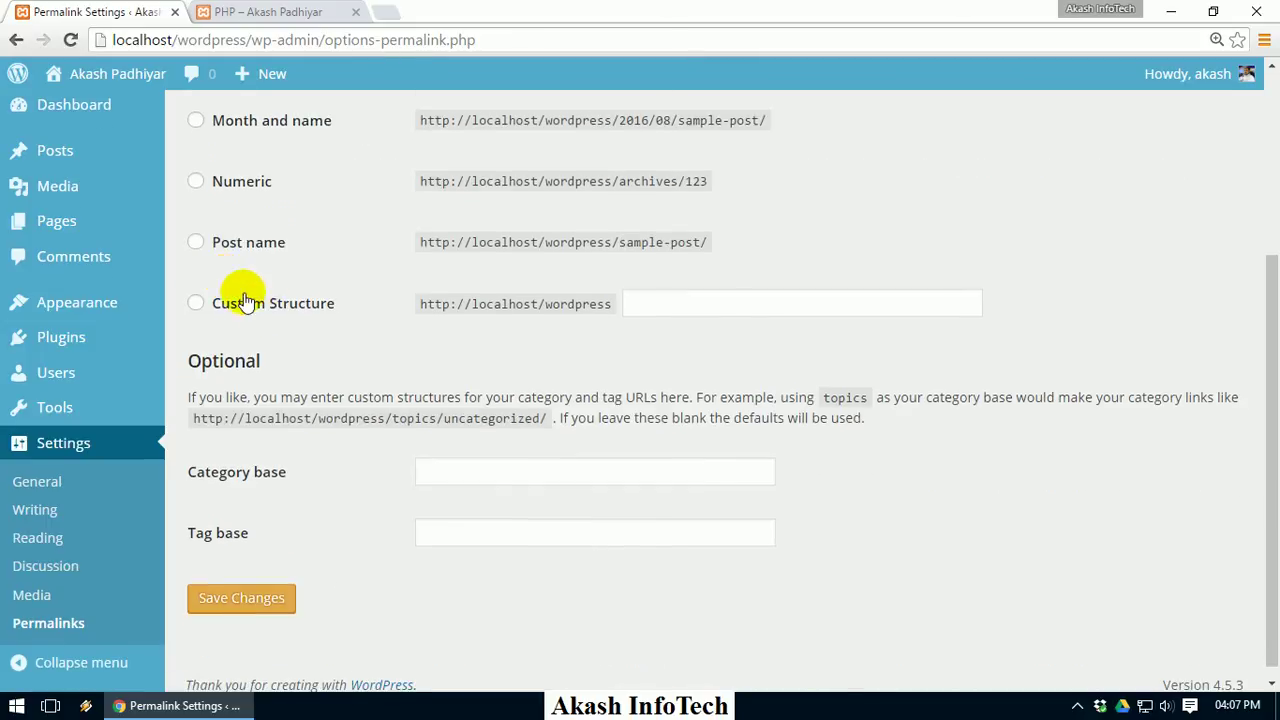
click(270, 599)
Test the PHP category link on the live site and reload the home page at localhost/wordpress/
click(255, 12)
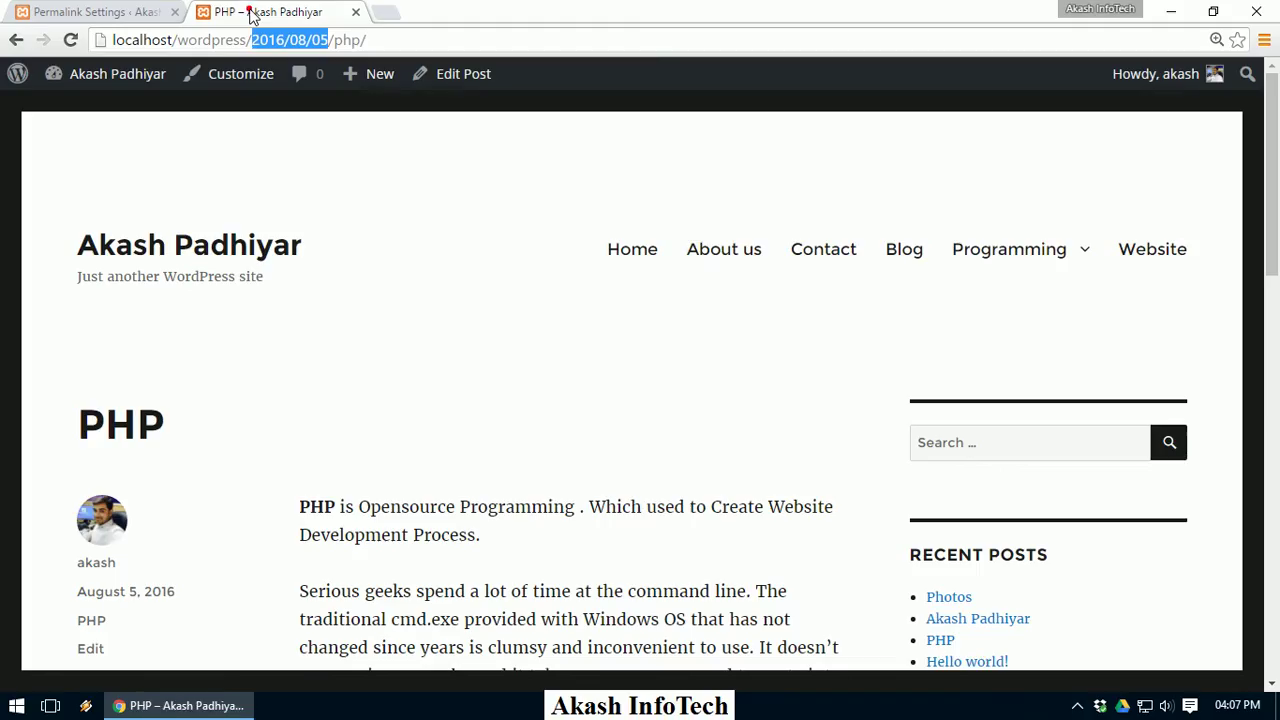
mouse_move(1006, 271)
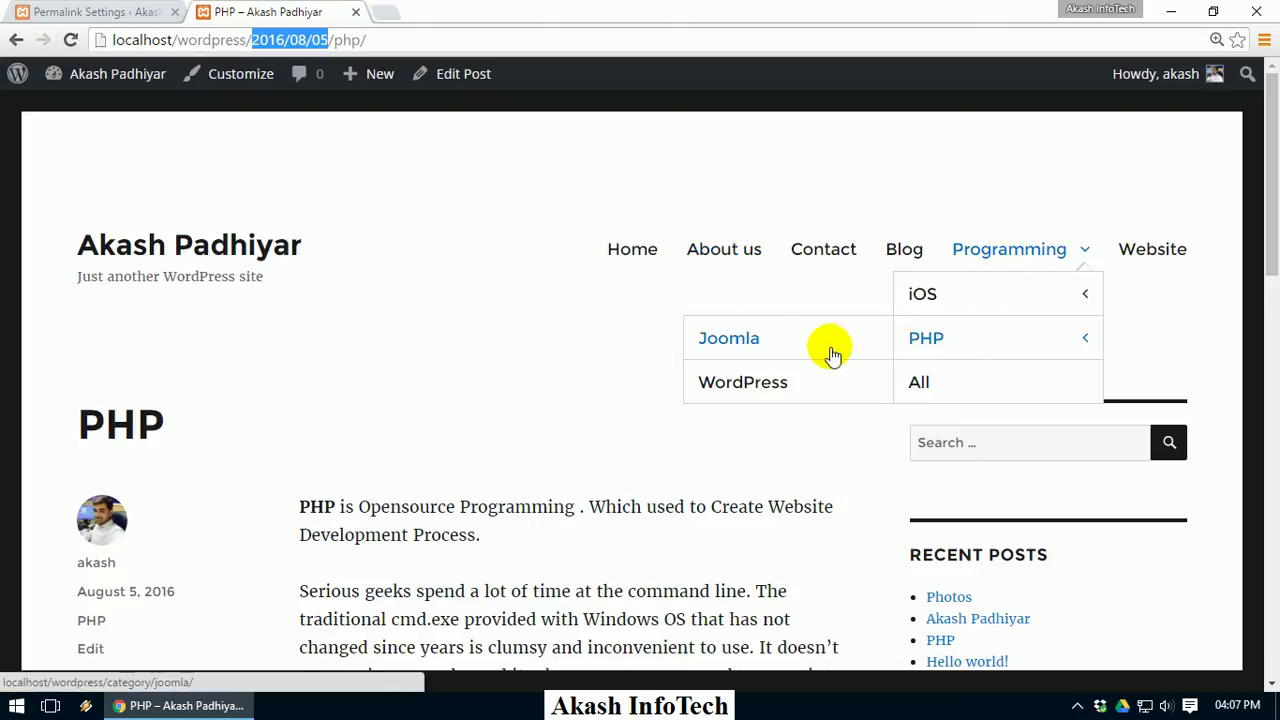
click(933, 342)
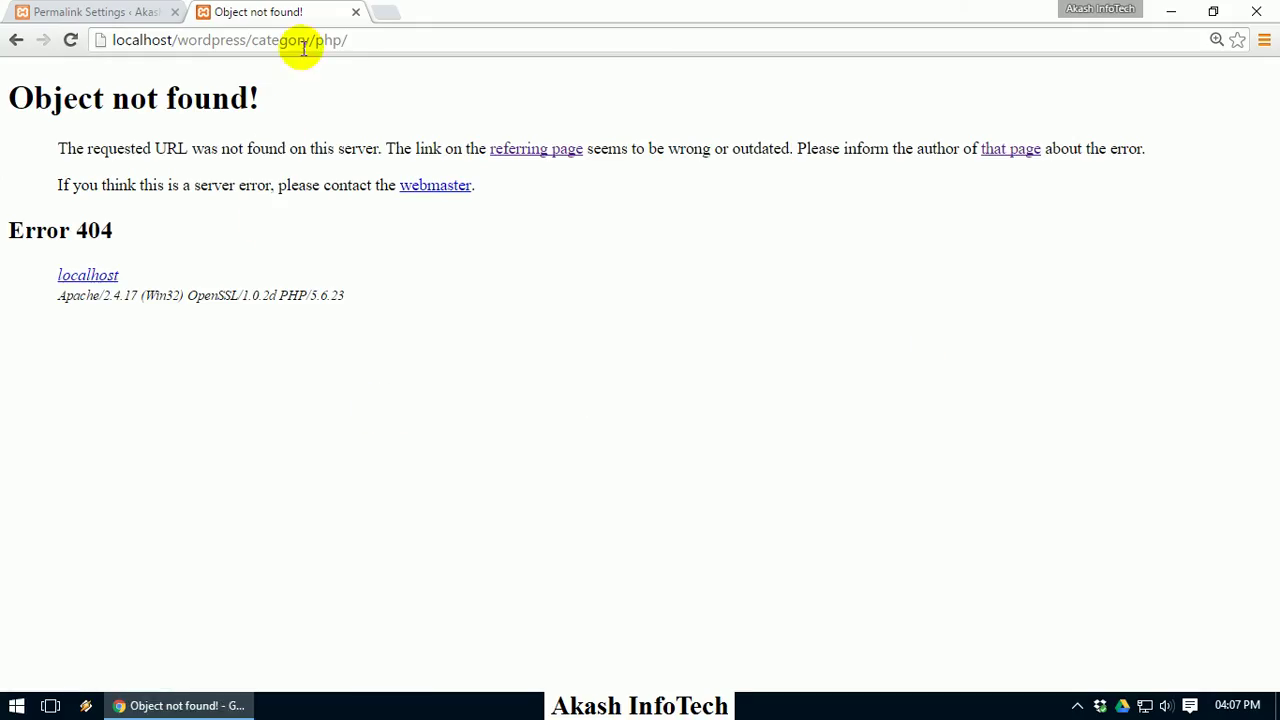
drag(251, 40, 471, 40)
key(BackSpace)
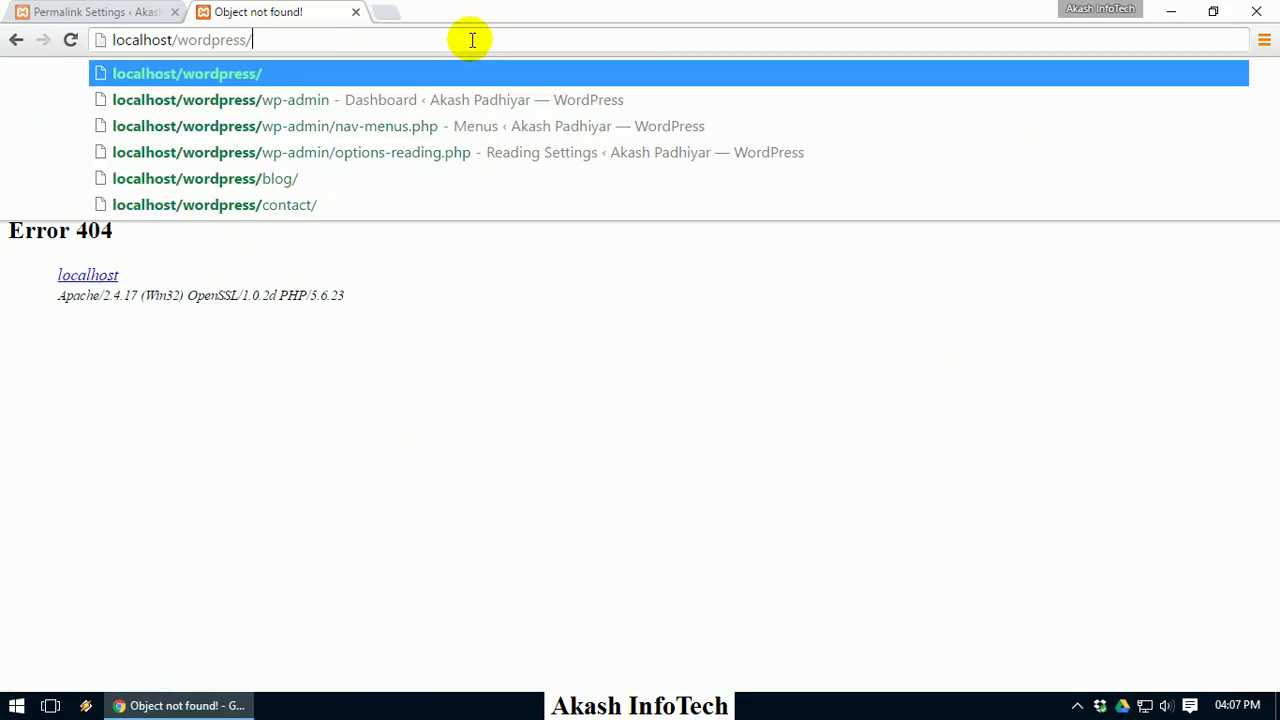
key(Return)
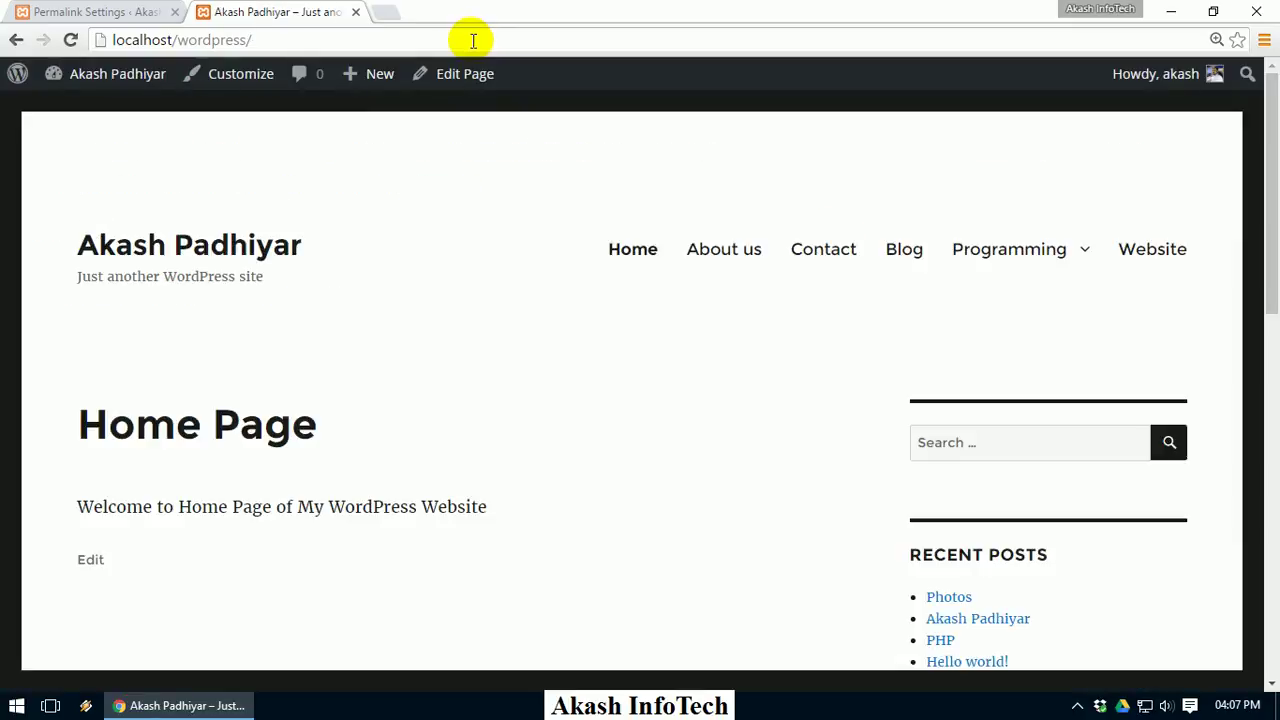
Open the About us and Contact pages on the live site to examine their URL format
click(723, 248)
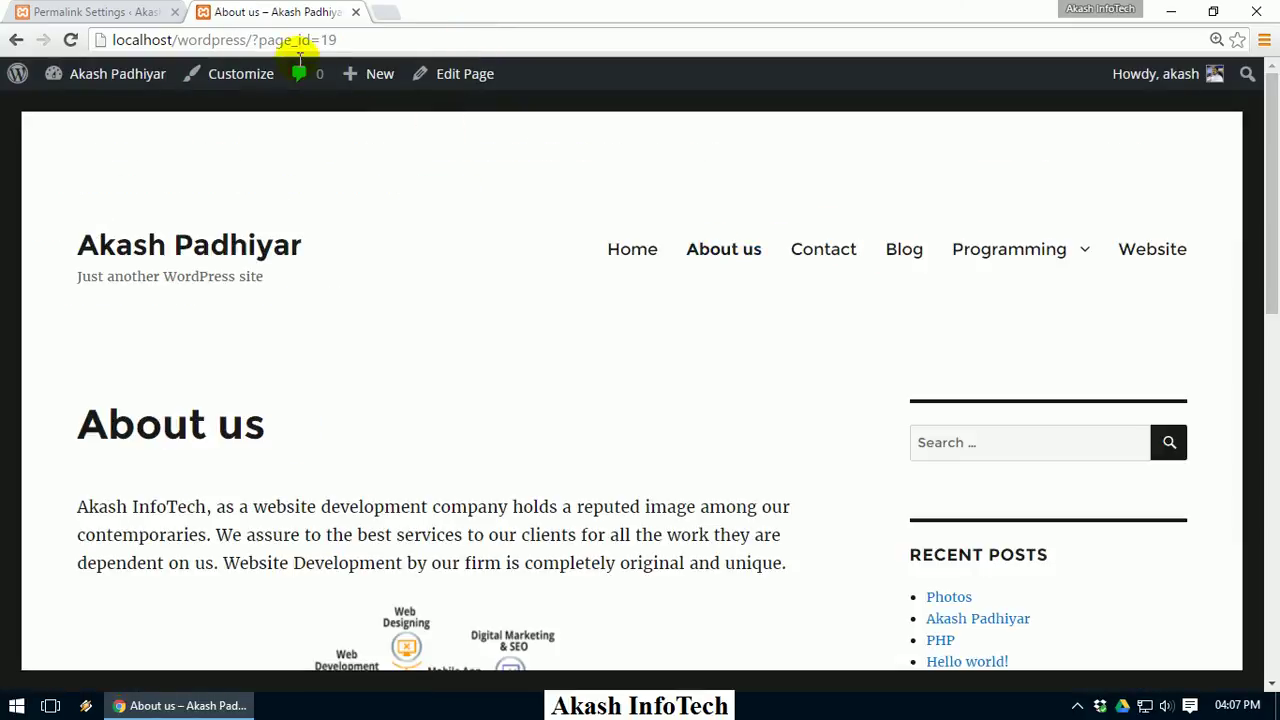
click(815, 249)
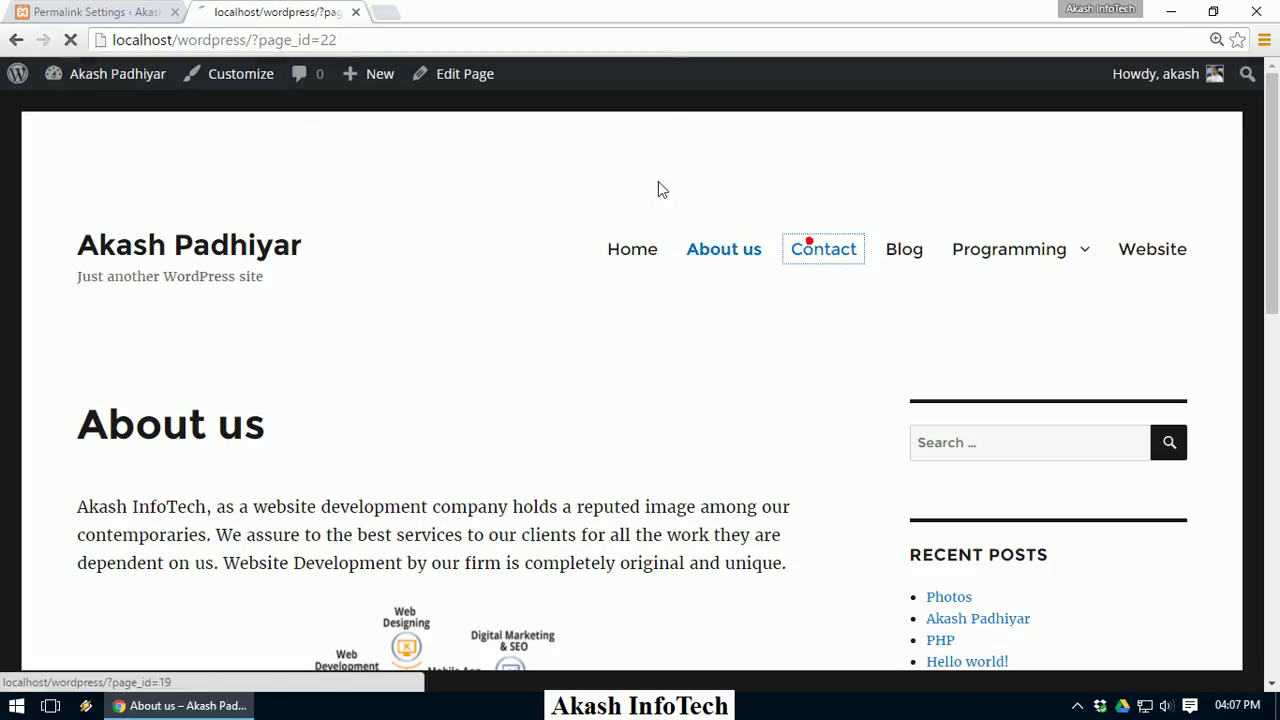
drag(251, 42, 372, 35)
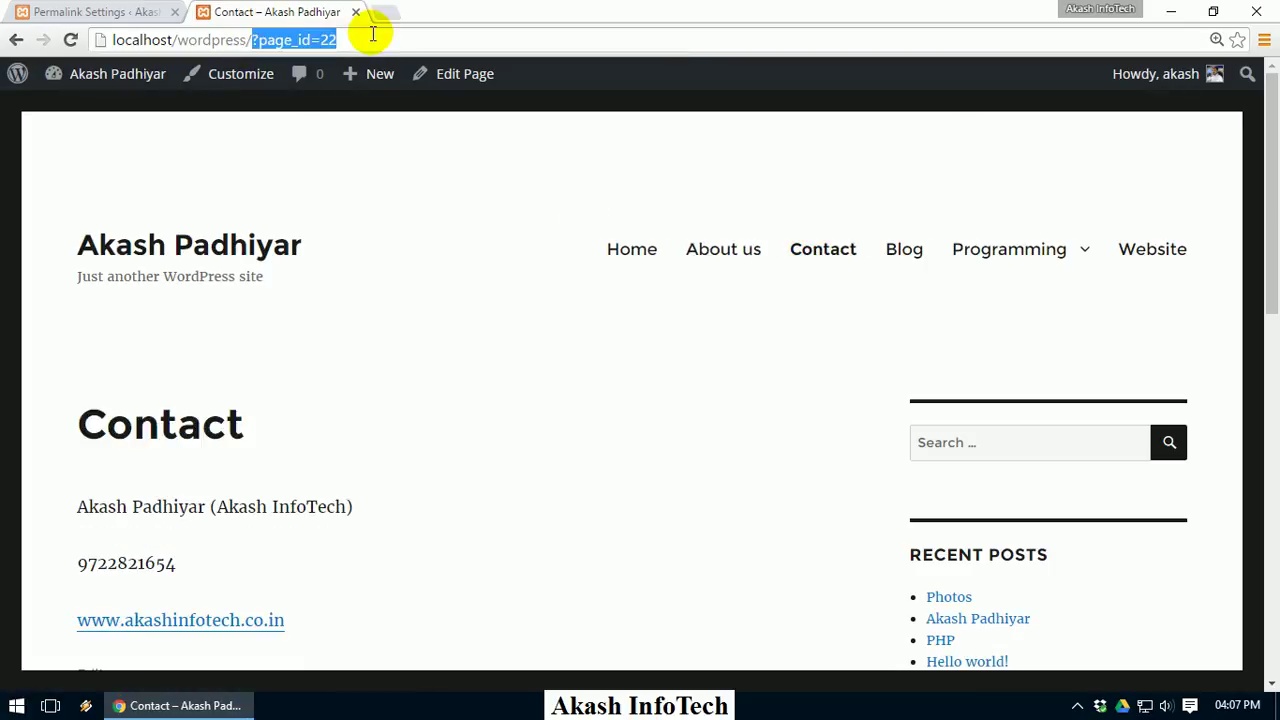
Set the site's permalink structure to Post name and save the changes
click(140, 10)
scroll(414, 377, down, 1)
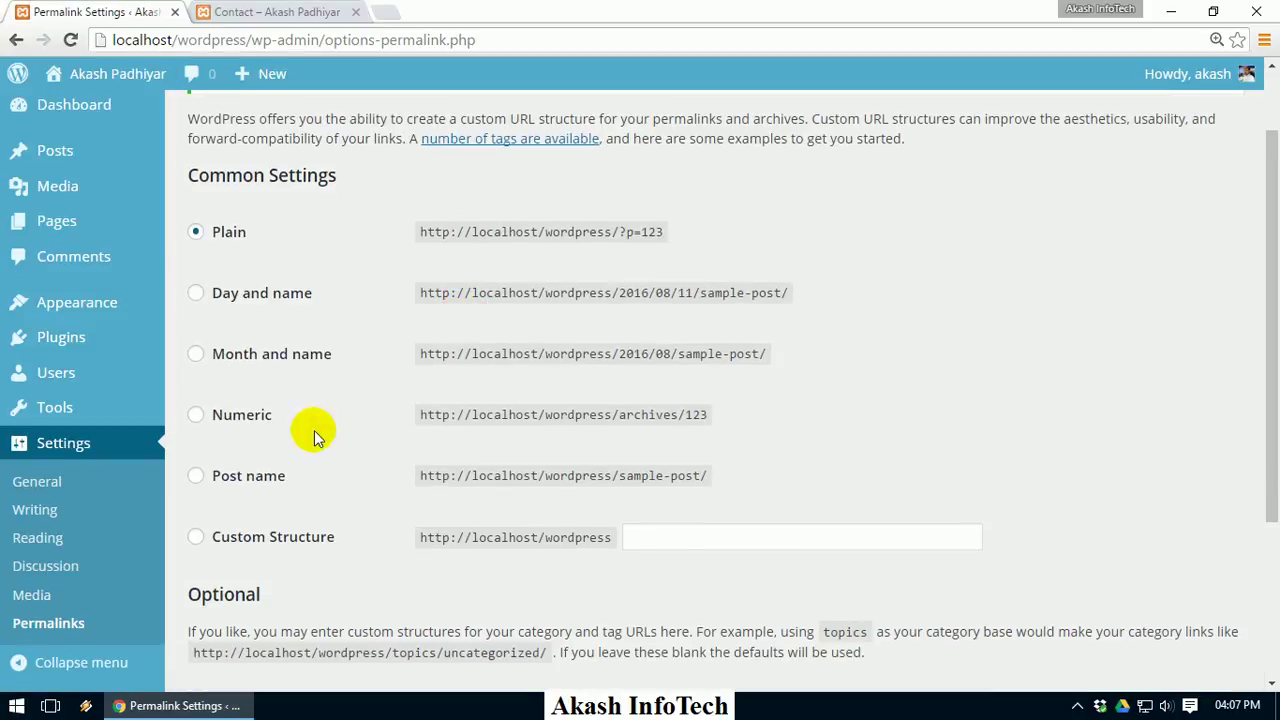
click(241, 478)
scroll(766, 411, down, 3)
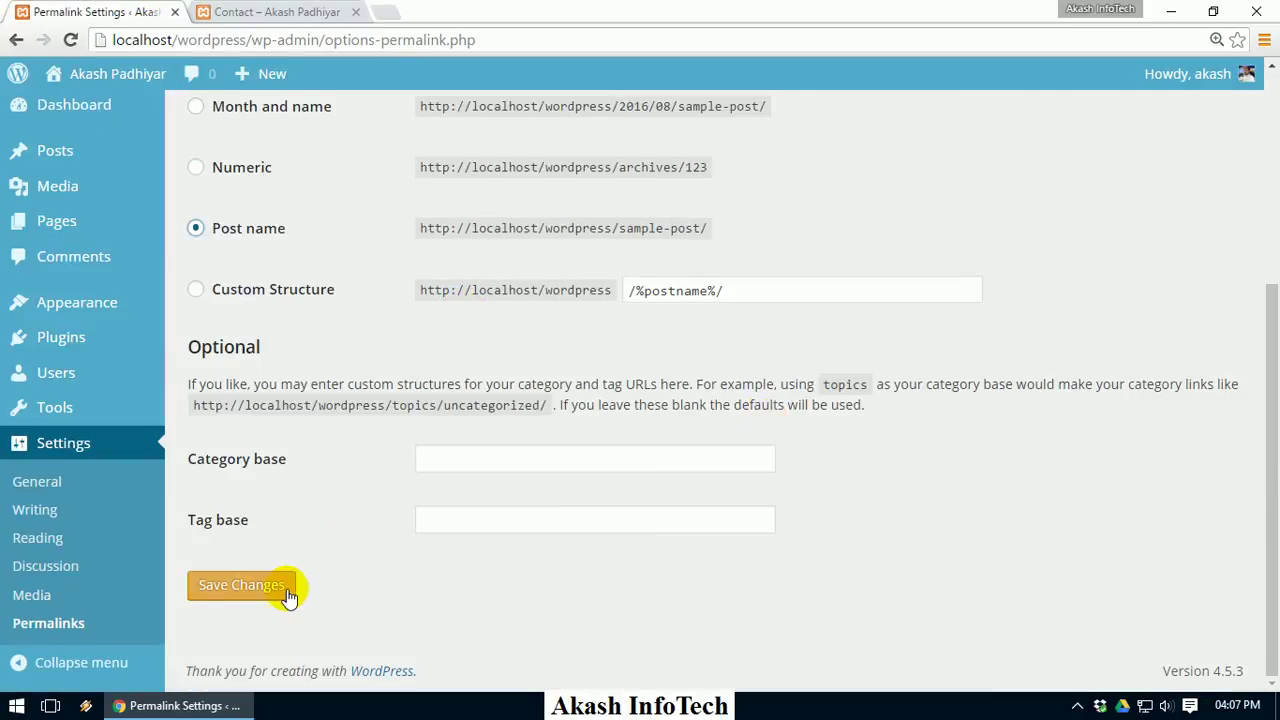
click(241, 585)
Reload the Contact page on the live site and examine the page-name part of its URL
click(270, 12)
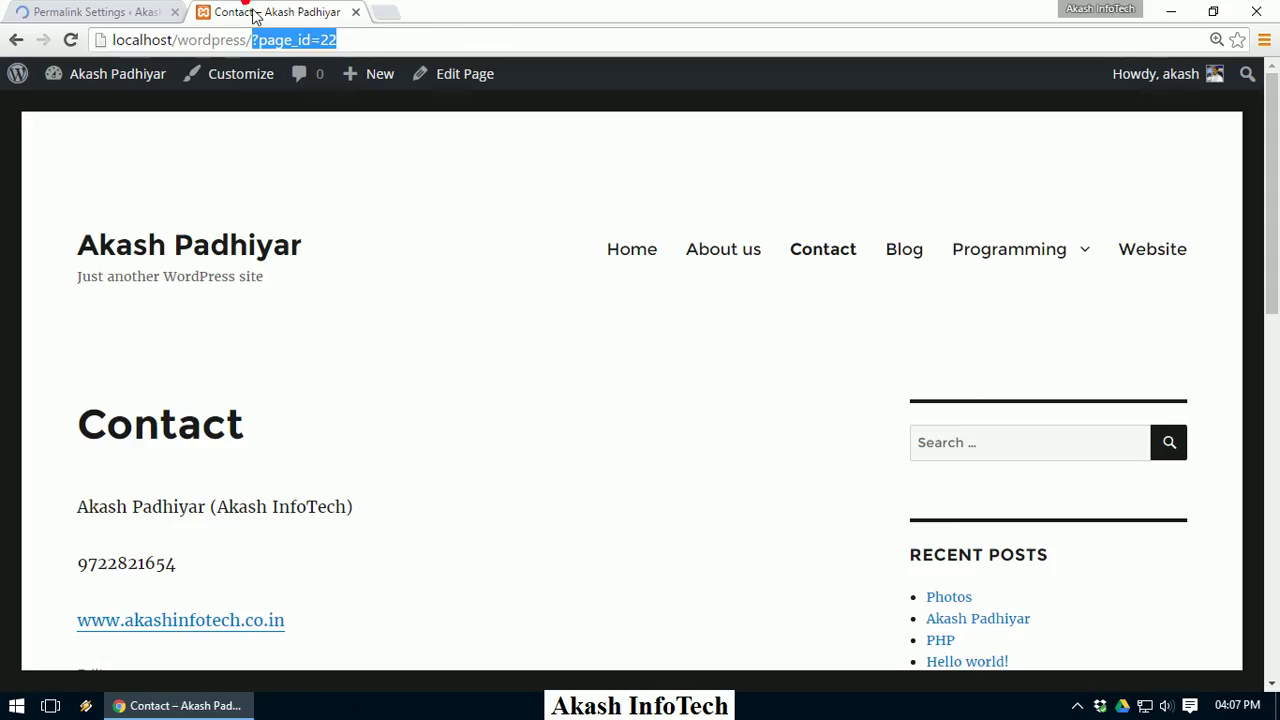
click(372, 36)
key(Return)
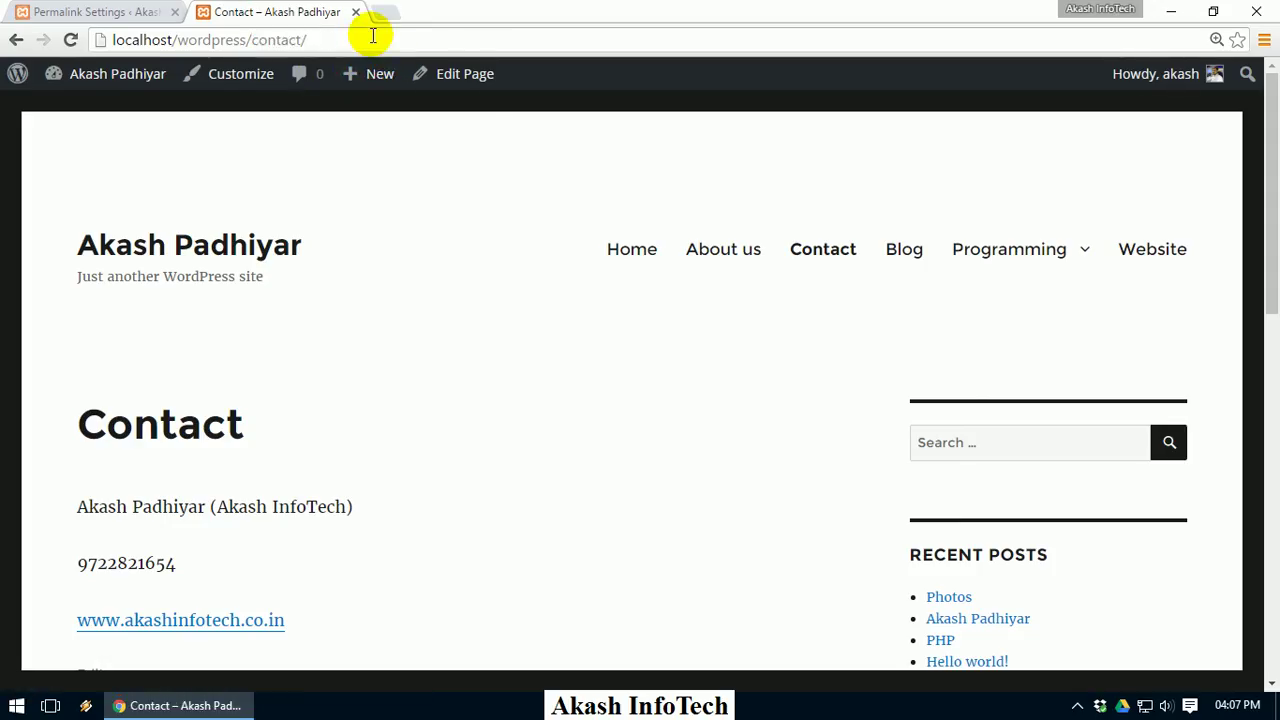
drag(283, 33, 318, 36)
Open the PHP category and its PHP post on the live site to examine their URLs, then return to the Permalink settings
mouse_move(1063, 264)
mouse_move(1024, 302)
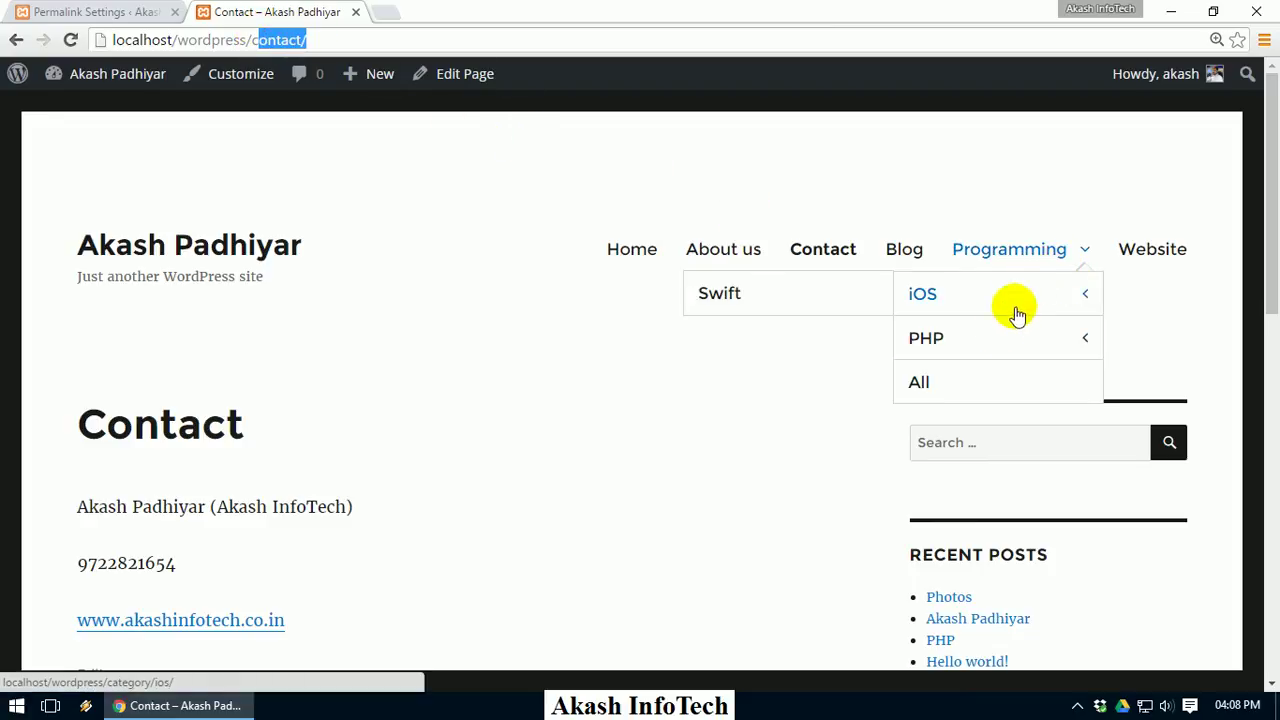
click(921, 341)
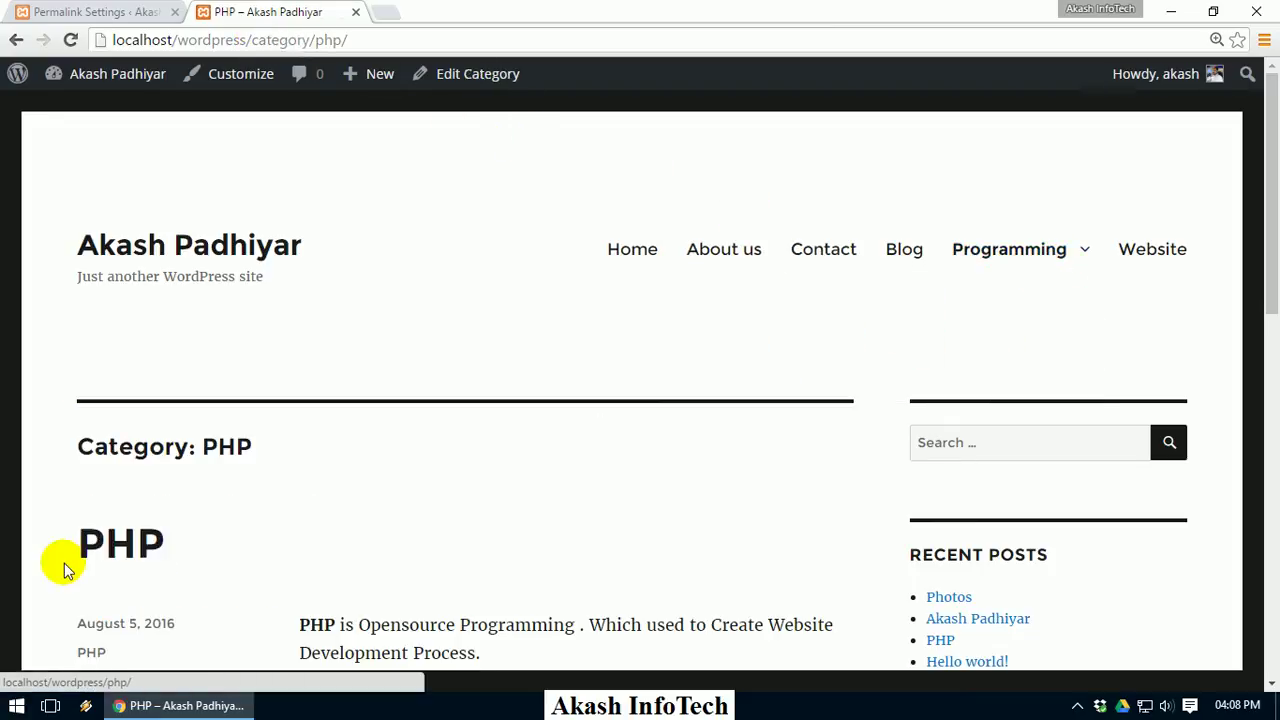
click(100, 540)
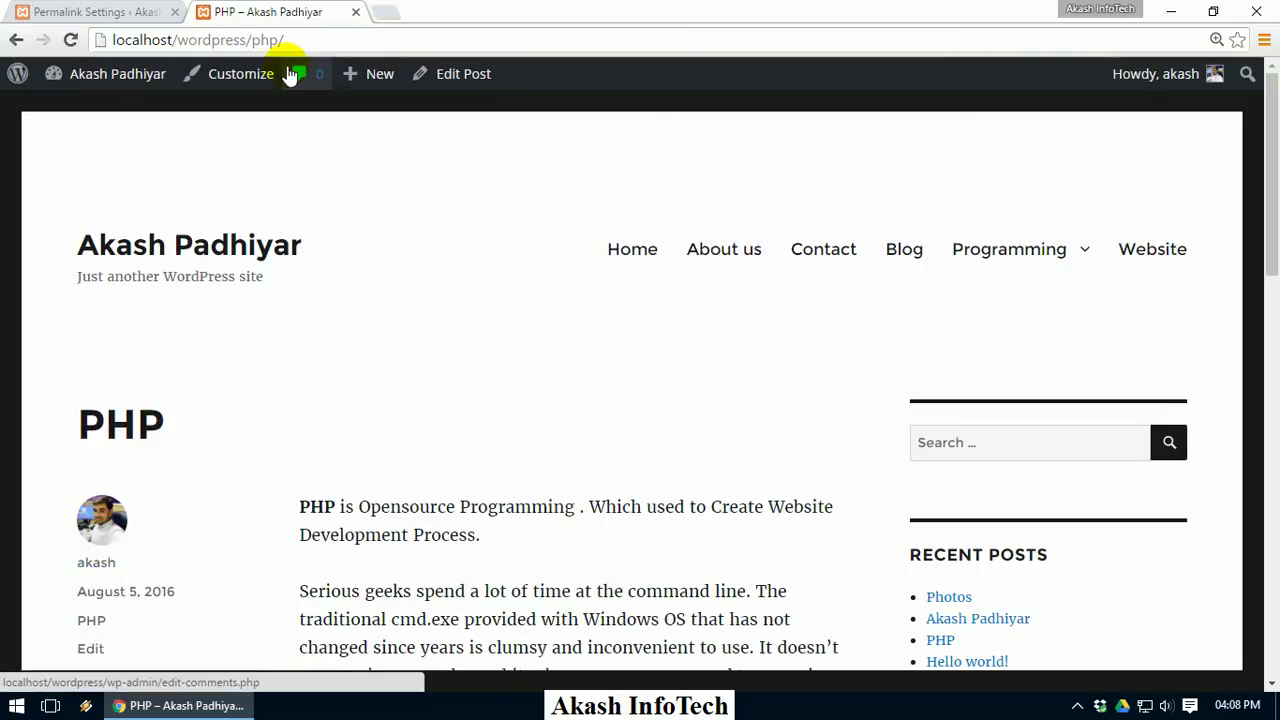
click(100, 12)
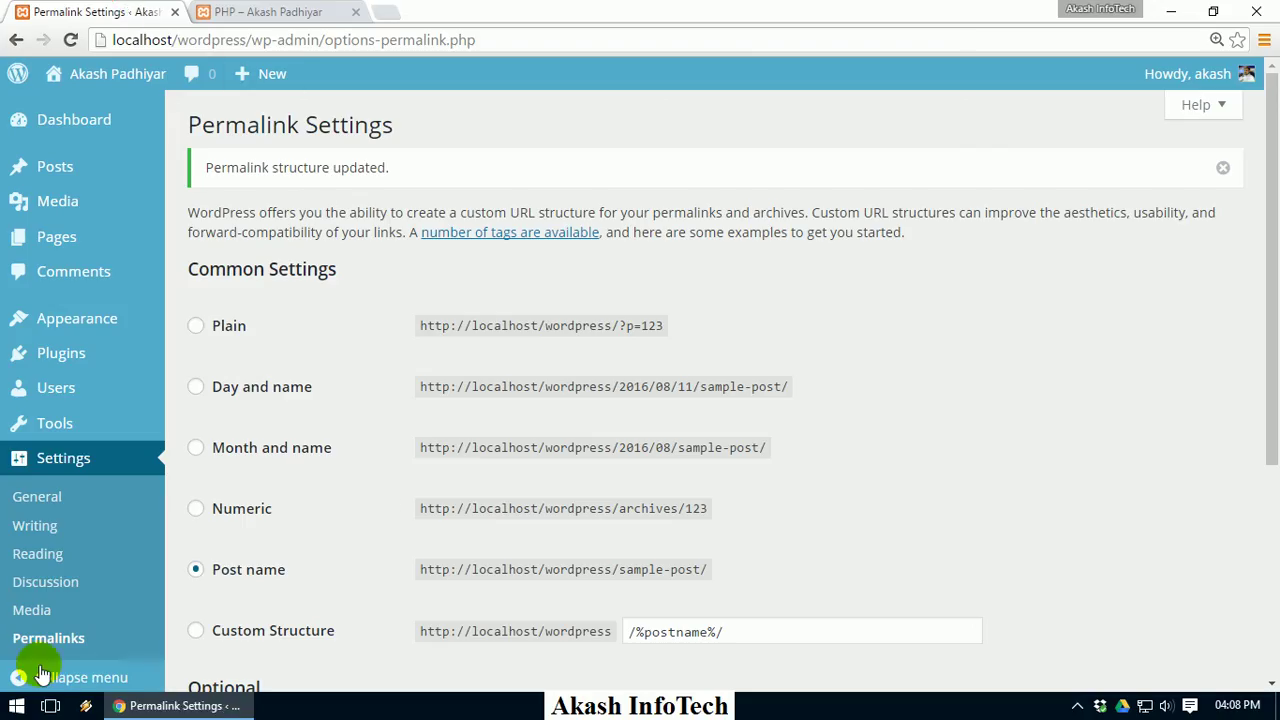